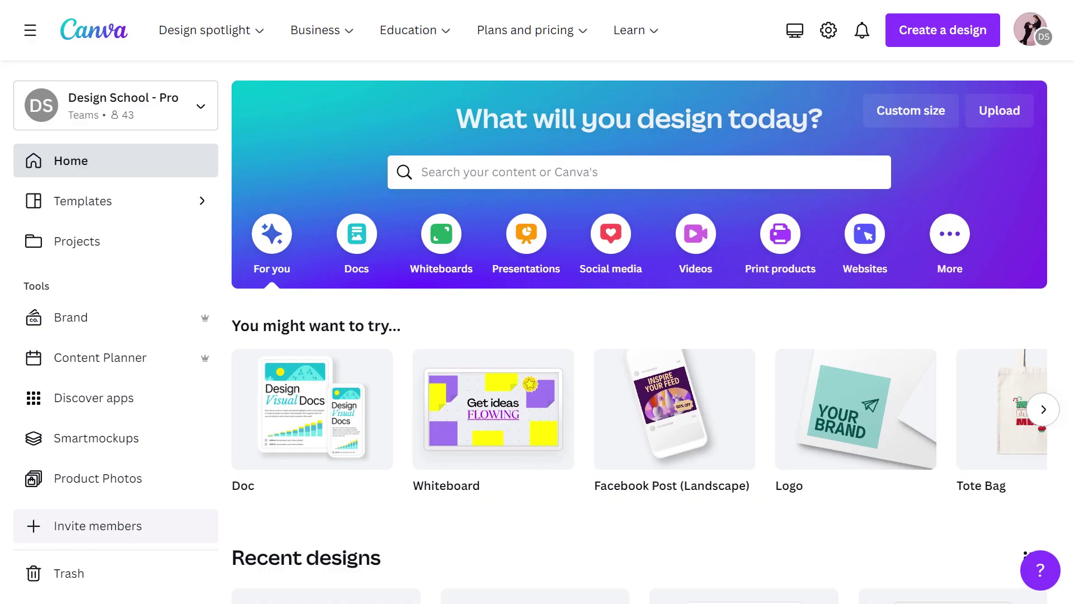
Search the templates for "calendars" and browse the calendar designs.
{"action": "type", "text": "calendars"}
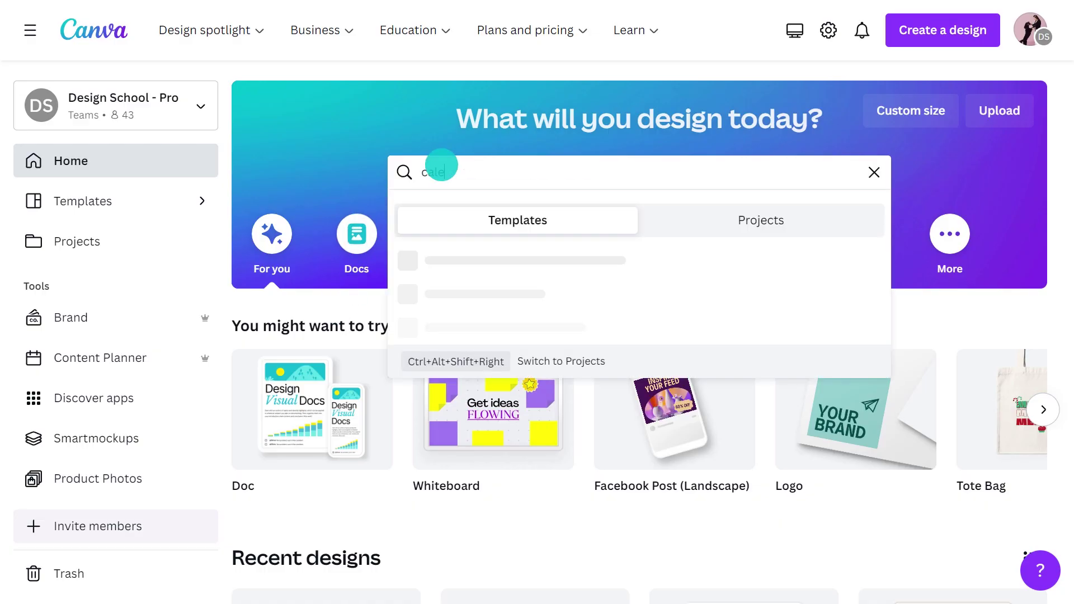
{"action": "key", "text": "Return"}
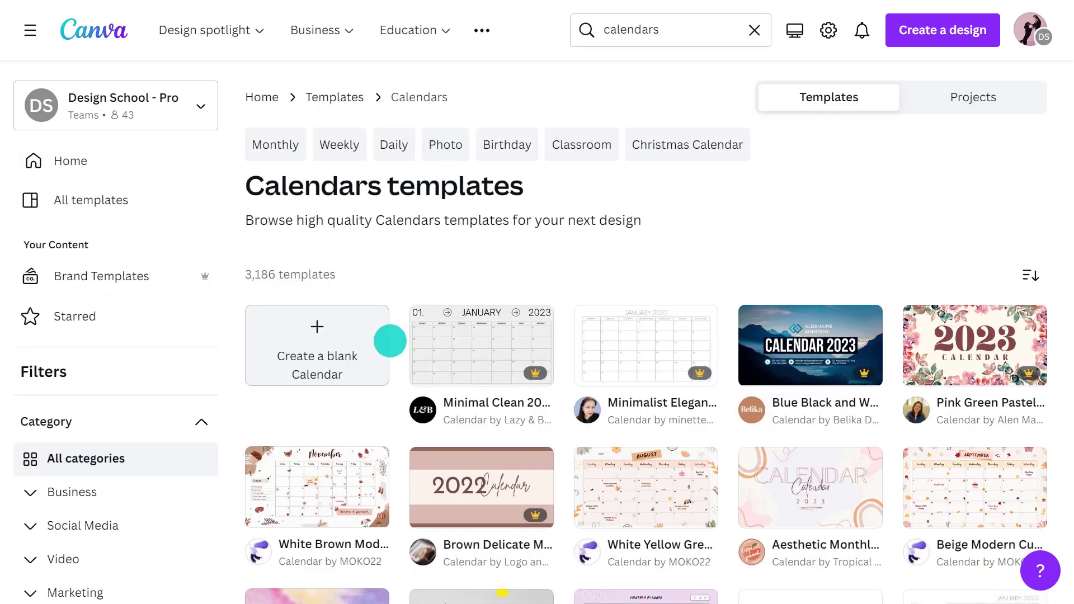
{"action": "scroll", "coordinate": [390, 340], "scroll_direction": "down", "scroll_amount": 5}
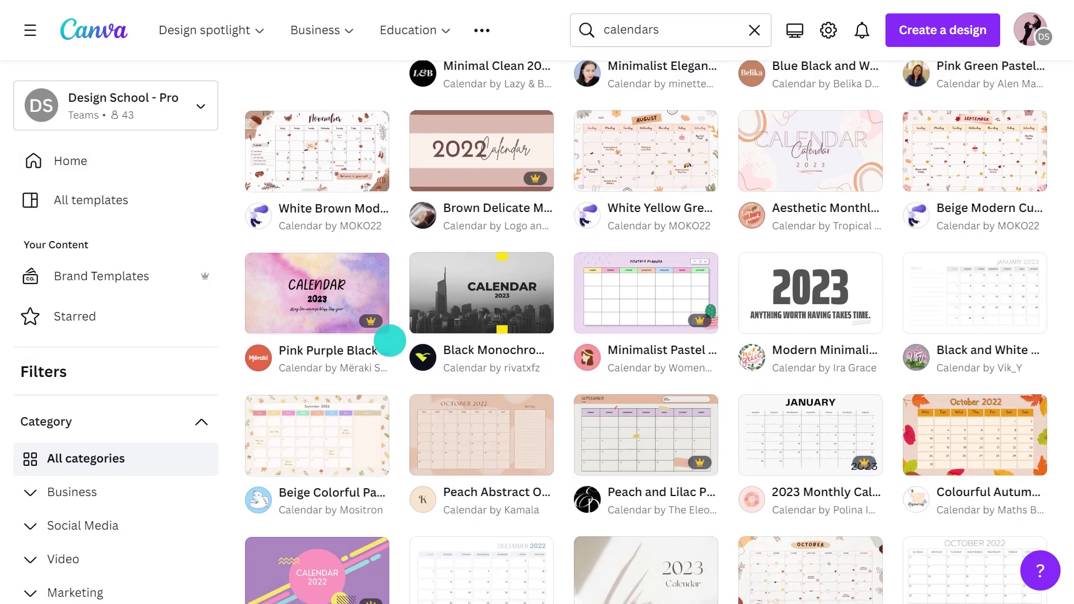
{"action": "mouse_move", "coordinate": [474, 287]}
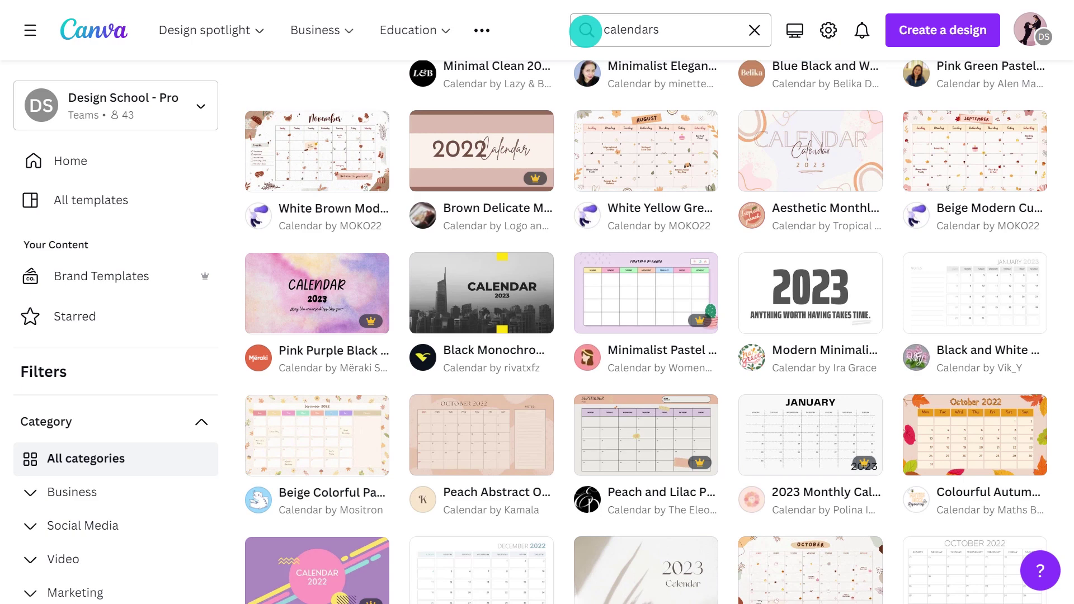
Search the templates for "picture calendars" and open the Cream and Black 2023 wall calendar with the mountain photo for editing.
{"action": "left_click", "coordinate": [586, 30]}
{"action": "type", "text": "pi"}
{"action": "key", "text": "Return"}
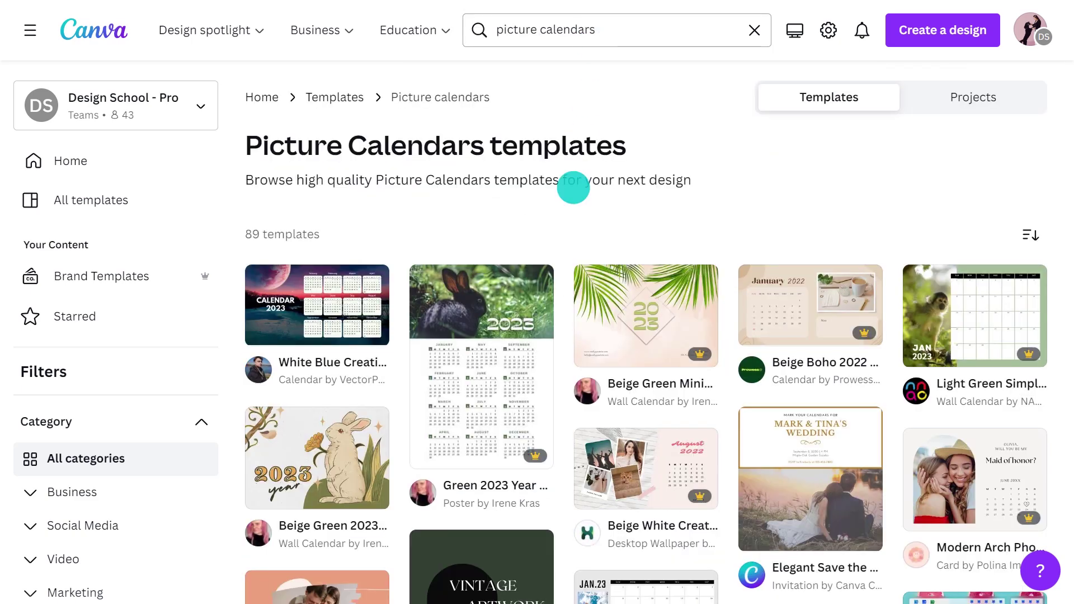
{"action": "scroll", "coordinate": [561, 274], "scroll_direction": "down", "scroll_amount": 12}
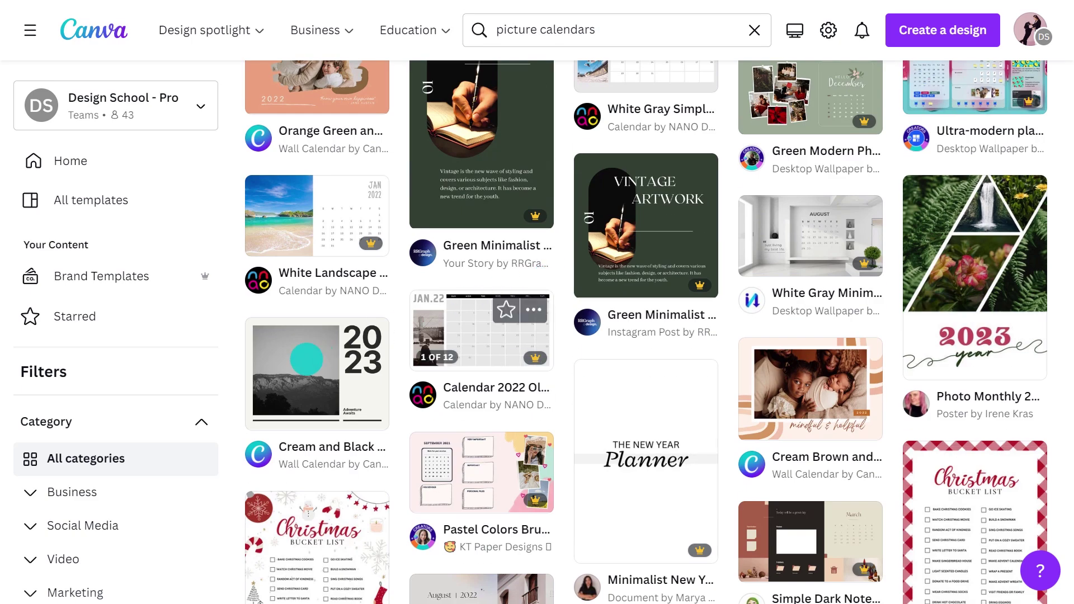
{"action": "left_click", "coordinate": [307, 358]}
{"action": "left_click", "coordinate": [757, 179]}
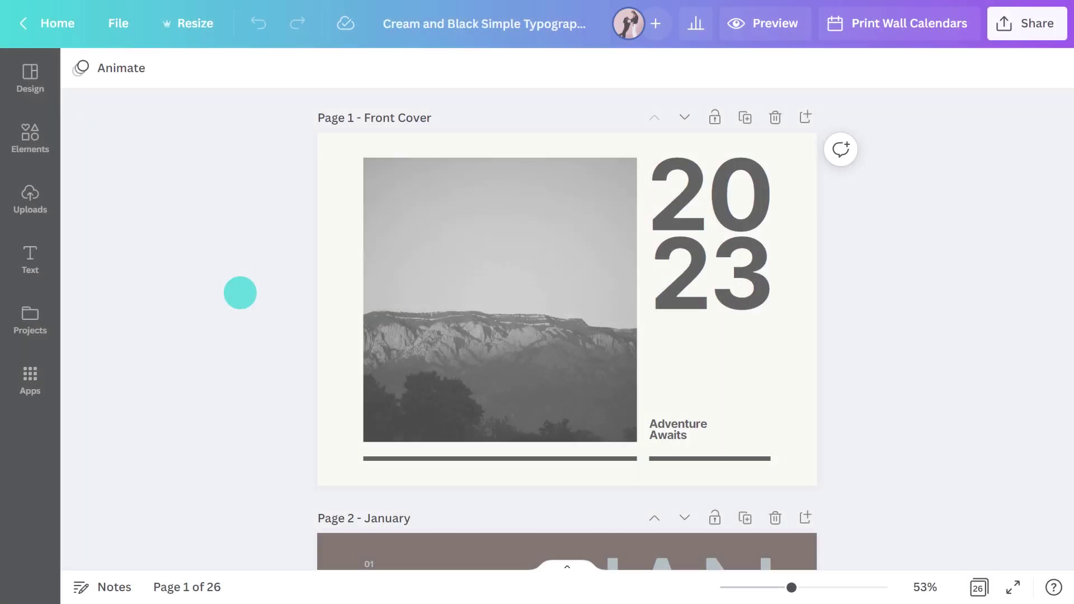
Look through the first calendar pages and set the front cover's background color to #004B58.
{"action": "scroll", "coordinate": [240, 292], "scroll_direction": "down", "scroll_amount": 18}
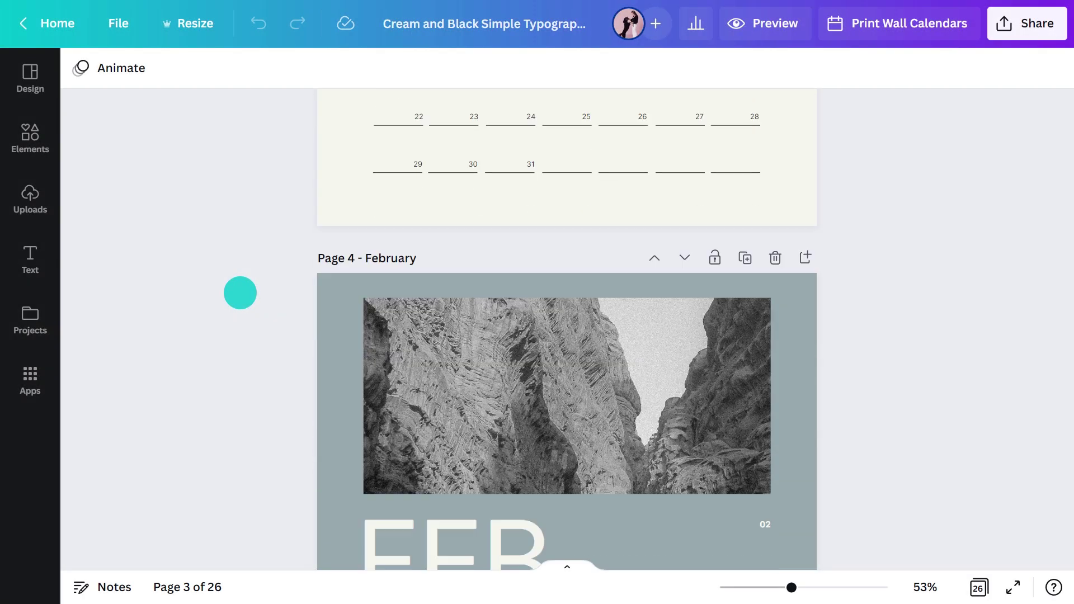
{"action": "scroll", "coordinate": [240, 292], "scroll_direction": "up", "scroll_amount": 18}
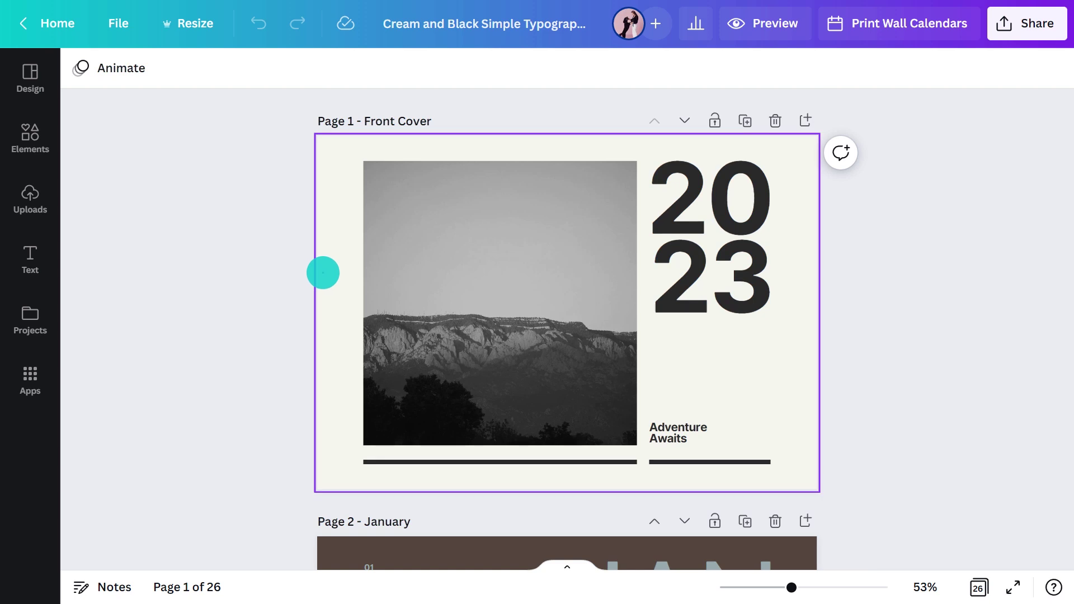
{"action": "left_click", "coordinate": [322, 273]}
{"action": "left_click", "coordinate": [84, 68]}
{"action": "left_click", "coordinate": [103, 156]}
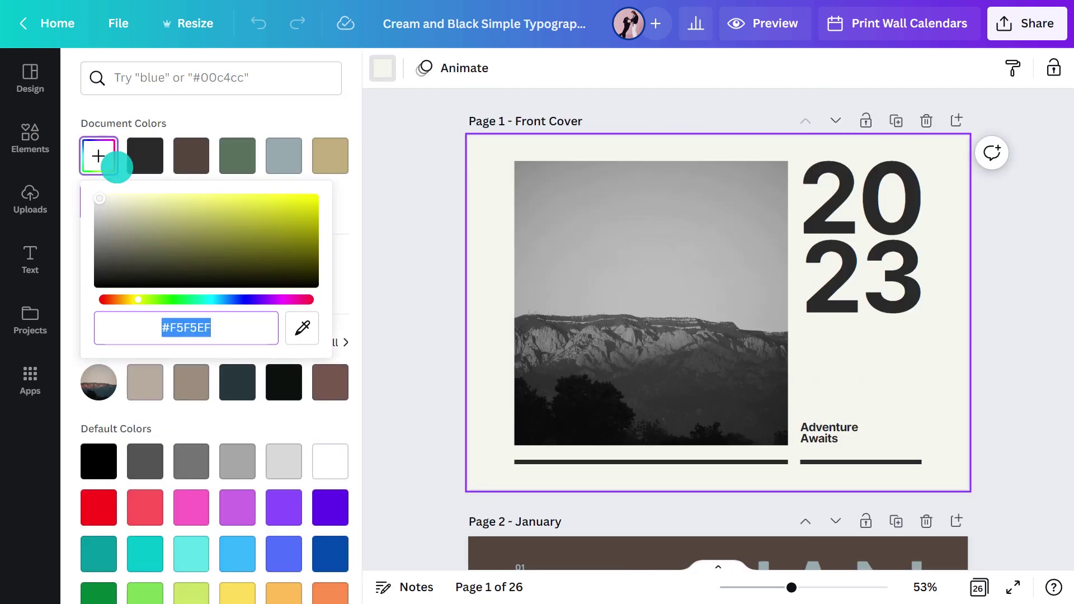
{"action": "type", "text": "#004B58"}
{"action": "left_click", "coordinate": [400, 276]}
Color the front cover's "2023" title #FFE3CD and give the "Adventure Awaits" text the same color.
{"action": "left_click", "coordinate": [688, 242]}
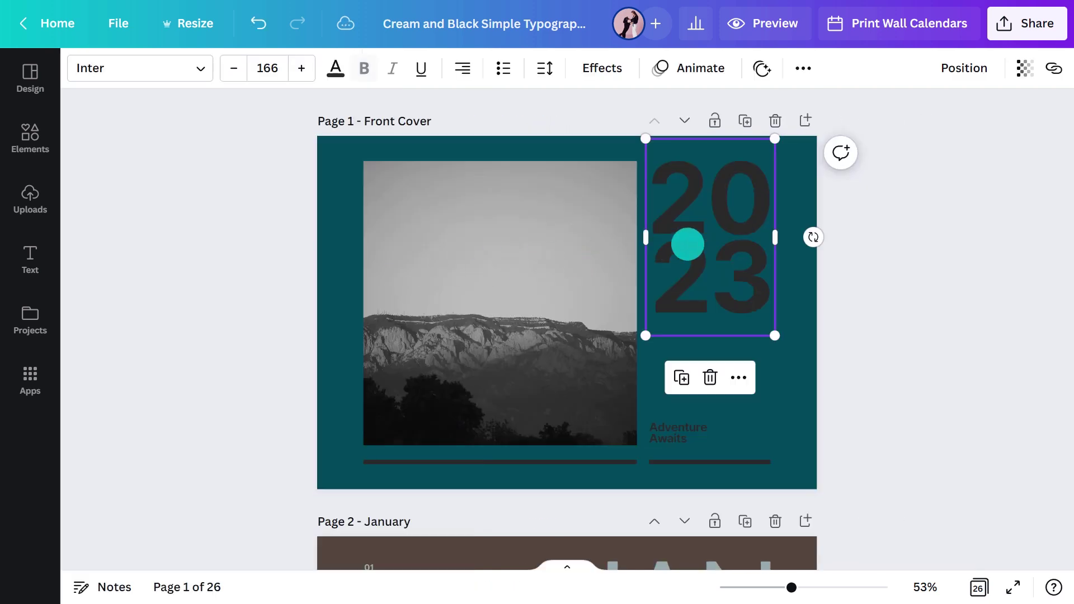
{"action": "left_click", "coordinate": [336, 69]}
{"action": "left_click", "coordinate": [98, 156]}
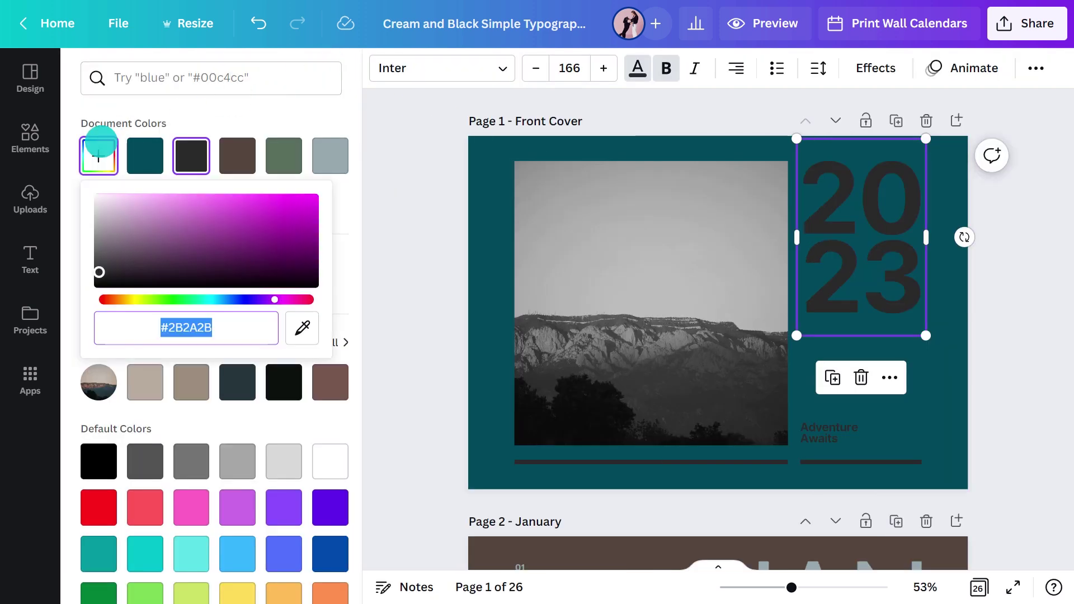
{"action": "type", "text": "#FFE3CD"}
{"action": "left_click", "coordinate": [810, 430]}
{"action": "left_click", "coordinate": [191, 204]}
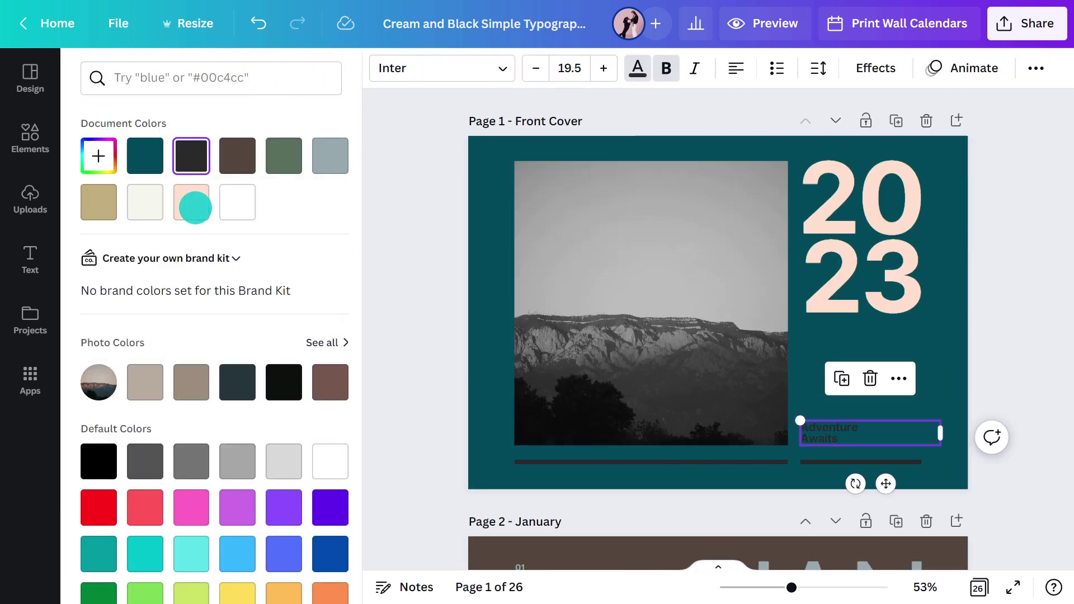
Recolor both horizontal lines under the cover photo and tagline with the same light peach document color.
{"action": "left_click", "coordinate": [546, 457]}
{"action": "left_click", "coordinate": [660, 461], "text": "shift"}
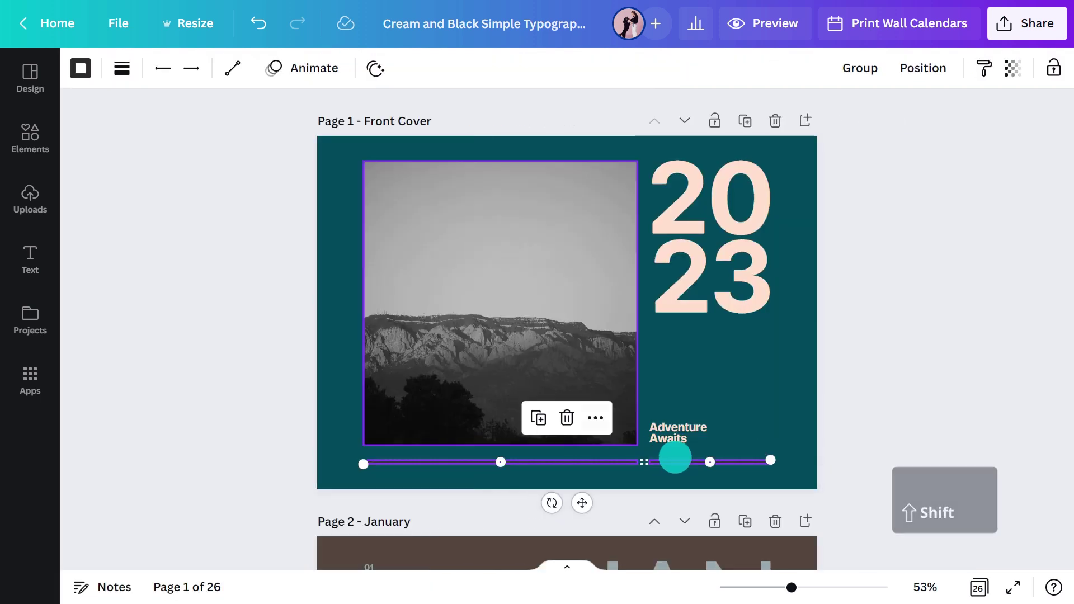
{"action": "left_click", "coordinate": [80, 69]}
{"action": "left_click", "coordinate": [183, 199]}
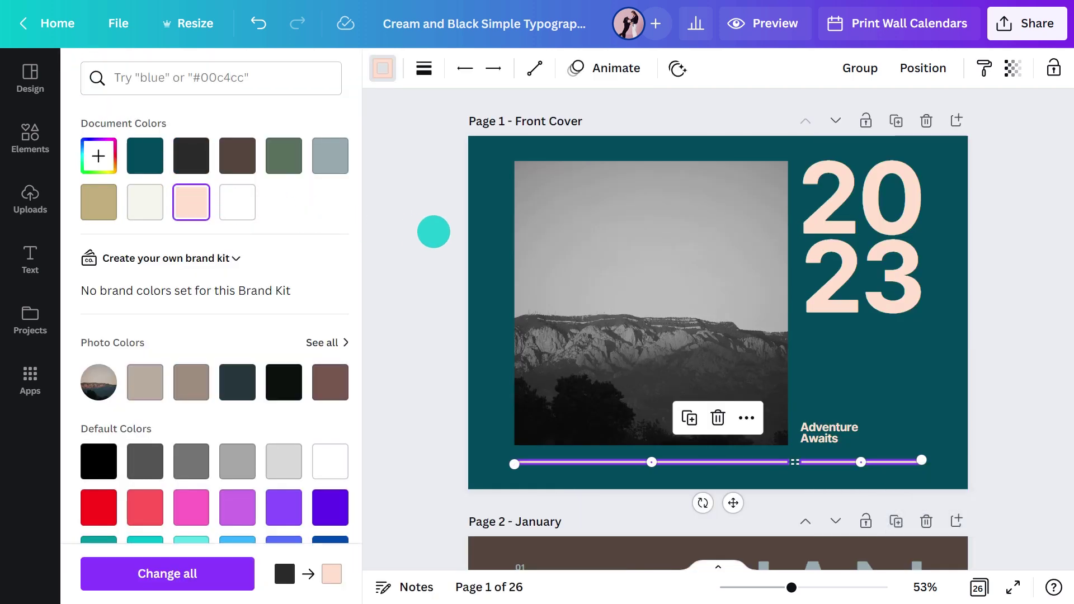
{"action": "left_click", "coordinate": [434, 232]}
{"action": "left_click", "coordinate": [261, 197]}
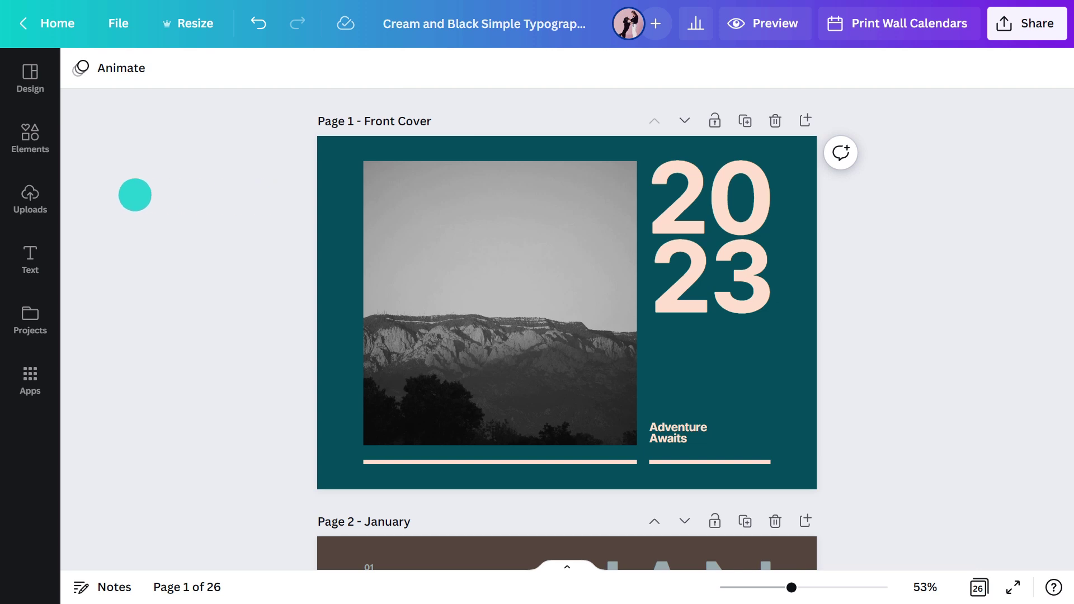
Upload the family photos and replace the front cover picture with the white house photo.
{"action": "left_click", "coordinate": [30, 197]}
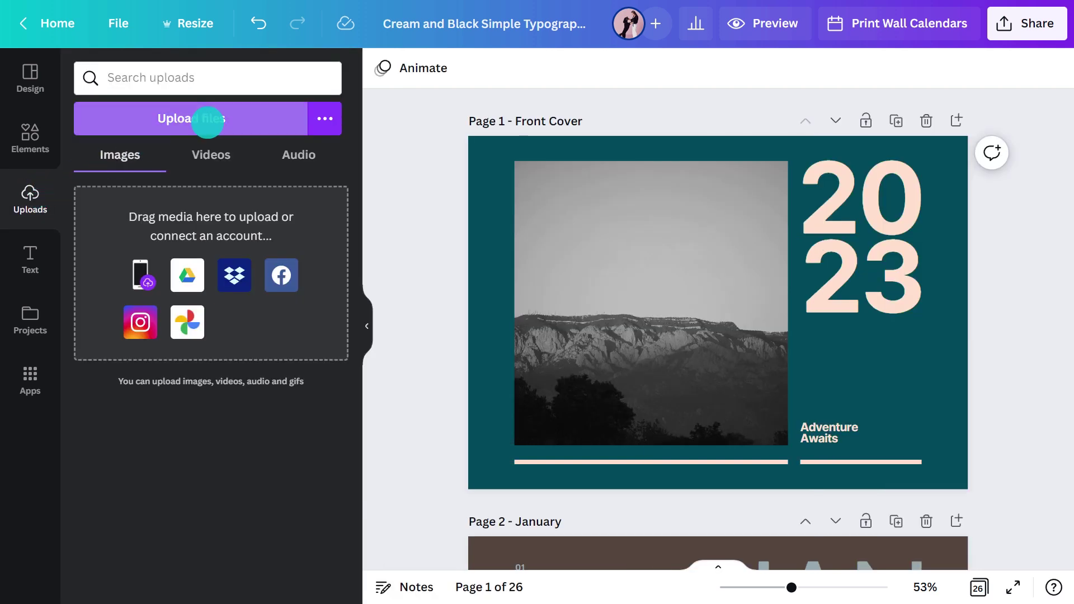
{"action": "left_click_drag", "start_coordinate": [168, 133], "coordinate": [141, 168]}
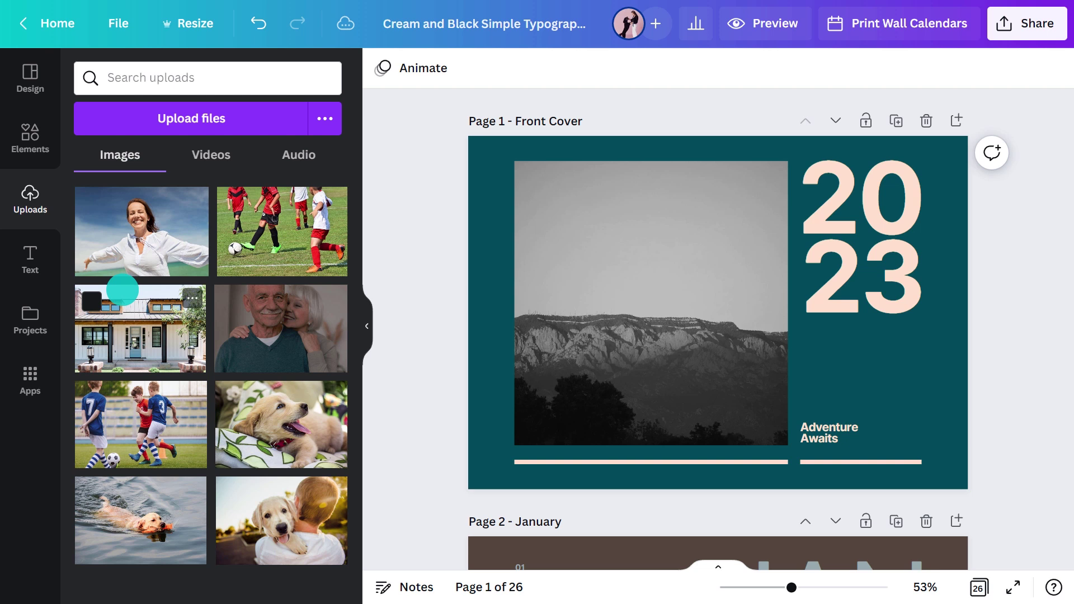
{"action": "left_click_drag", "start_coordinate": [122, 290], "coordinate": [556, 247]}
{"action": "left_click", "coordinate": [367, 324]}
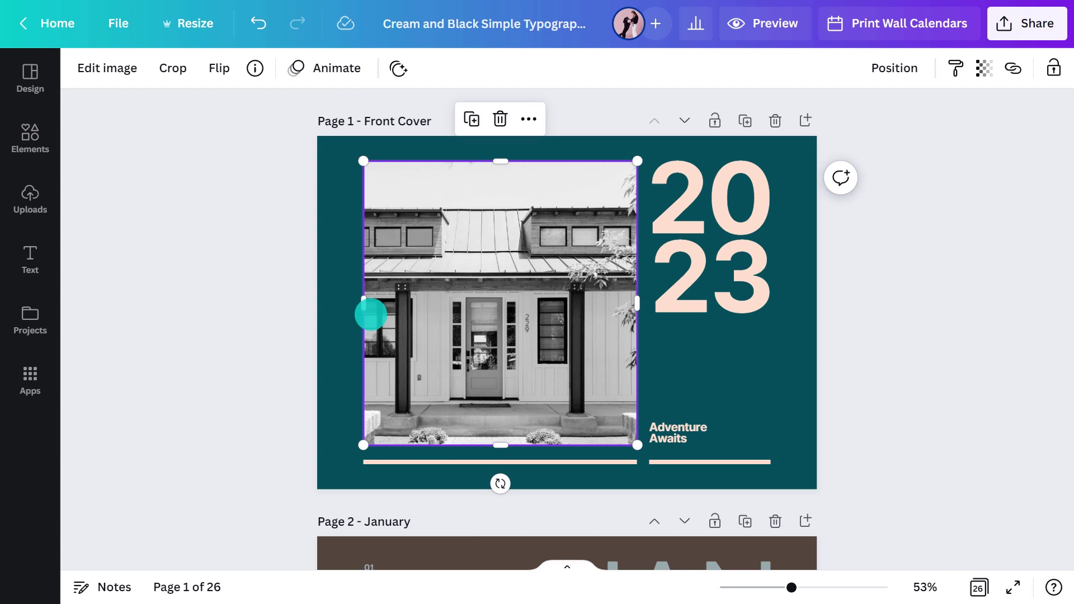
Crop the cover's house photo by enlarging it and shifting it in its frame to bring the front door left of center.
{"action": "left_click", "coordinate": [173, 68]}
{"action": "left_click_drag", "start_coordinate": [715, 446], "coordinate": [761, 480]}
{"action": "left_click_drag", "start_coordinate": [658, 443], "coordinate": [595, 441]}
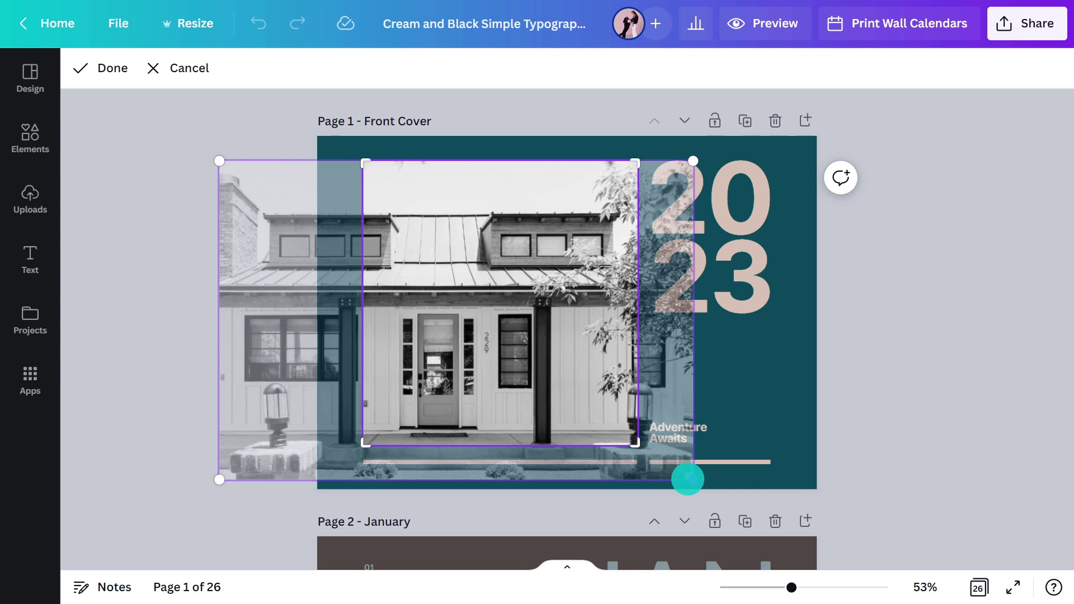
{"action": "left_click_drag", "start_coordinate": [690, 479], "coordinate": [712, 485]}
{"action": "left_click_drag", "start_coordinate": [686, 443], "coordinate": [596, 398]}
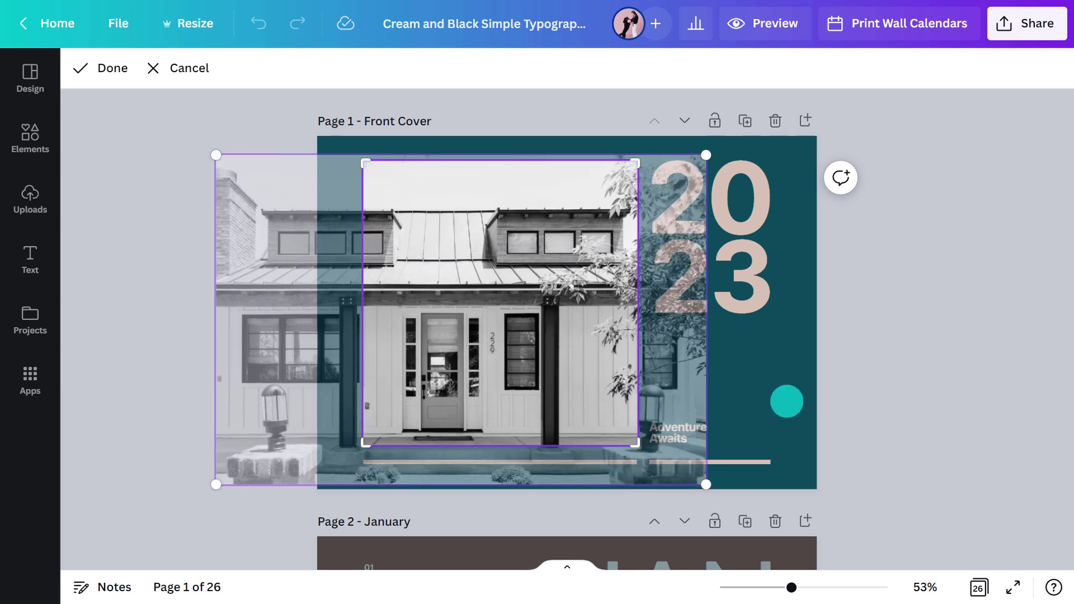
{"action": "left_click", "coordinate": [843, 402]}
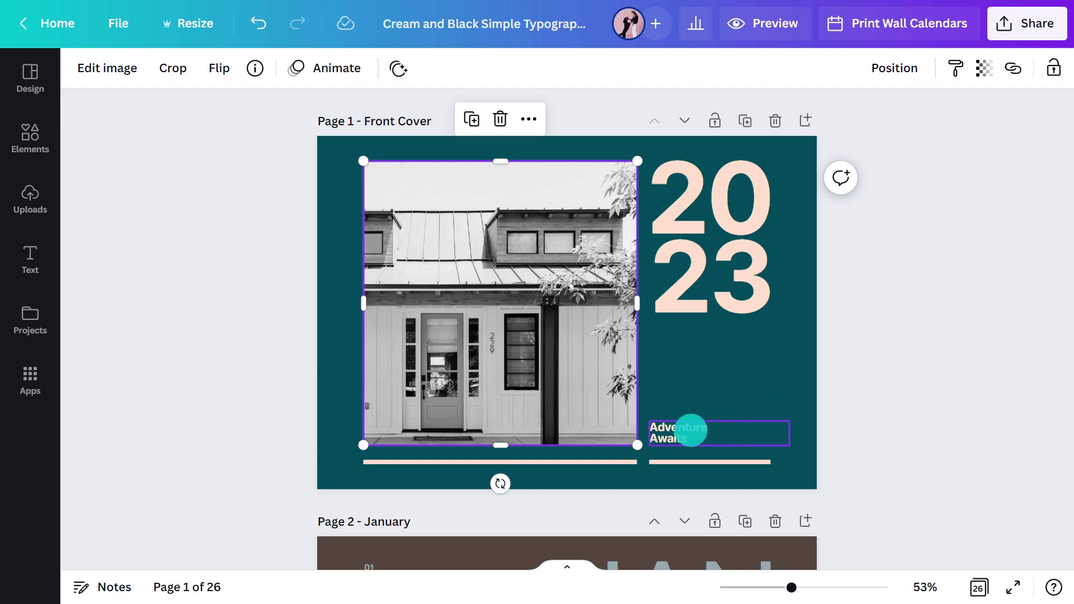
Replace the "Adventure Awaits" text with "Family is the heart of the home" in the Holiday font at size 36.
{"action": "left_click", "coordinate": [690, 431]}
{"action": "type", "text": "Family is the heart of the home"}
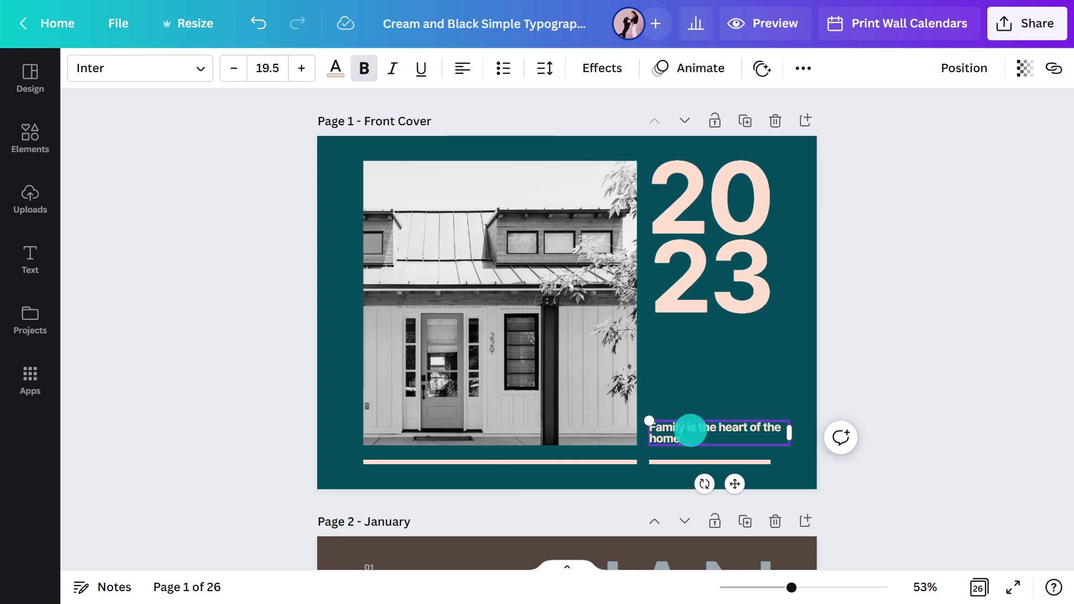
{"action": "left_click", "coordinate": [132, 67]}
{"action": "left_click", "coordinate": [195, 120]}
{"action": "type", "text": "Holiday"}
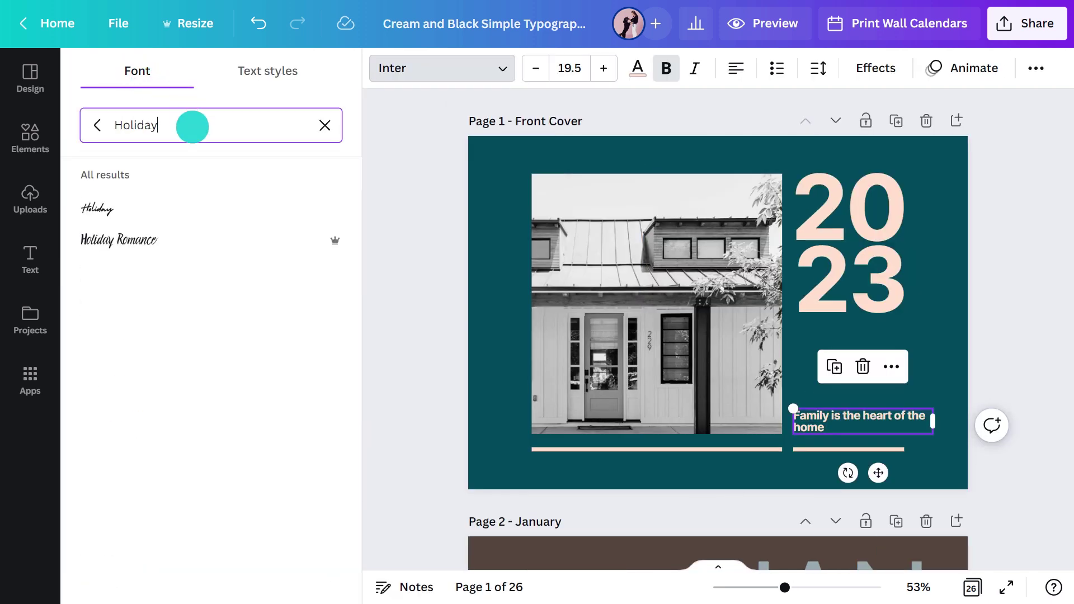
{"action": "left_click", "coordinate": [177, 204]}
{"action": "left_click", "coordinate": [371, 162]}
{"action": "left_click", "coordinate": [267, 68]}
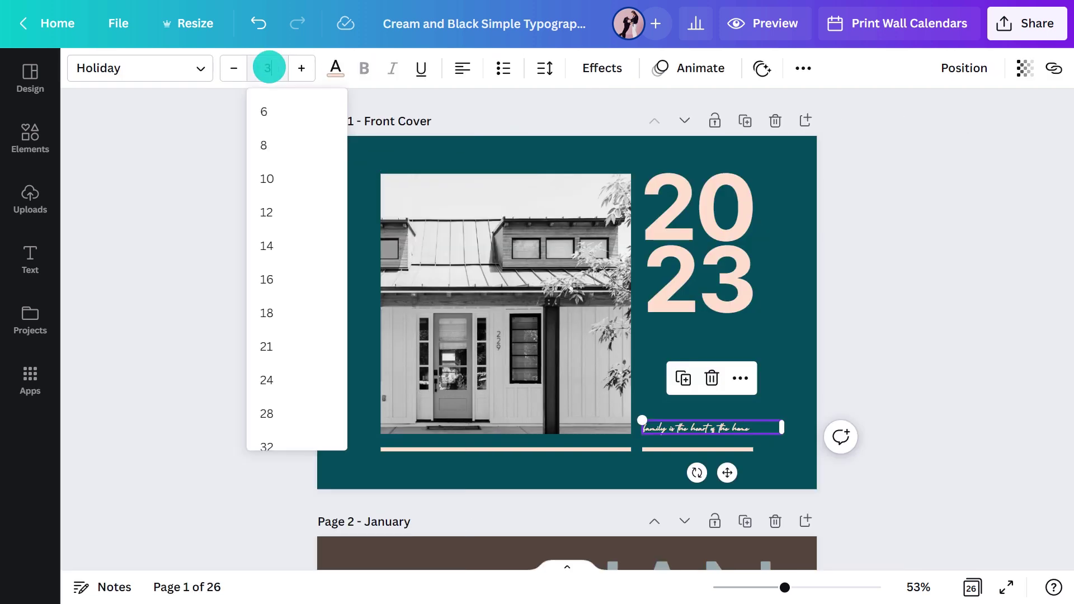
{"action": "type", "text": "36"}
{"action": "key", "text": "Return"}
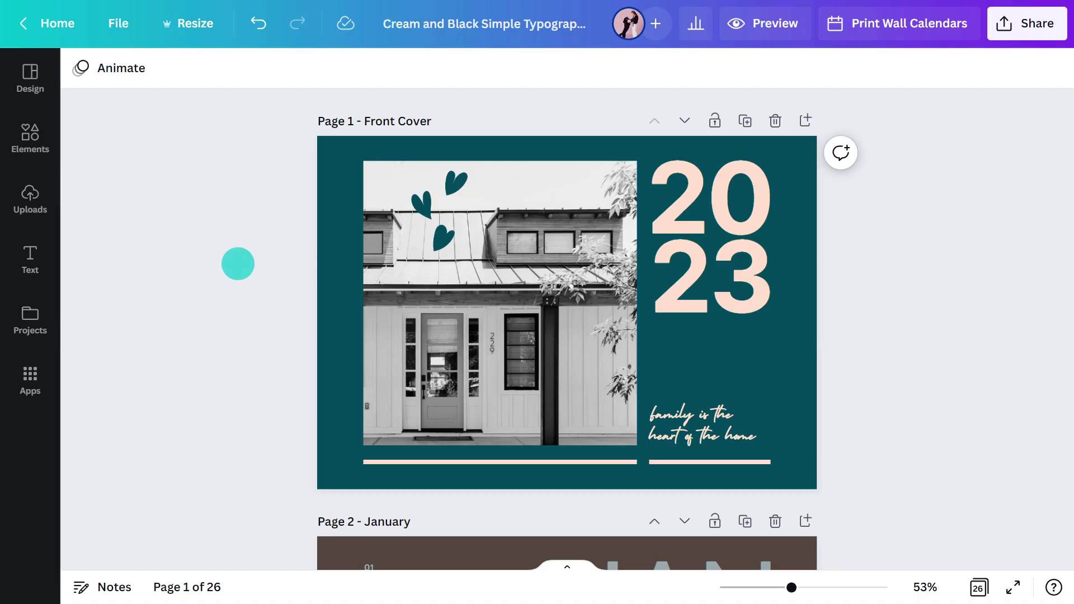
Replace the January page's desert photo with the uploaded picture of the smiling woman with outstretched arms.
{"action": "scroll", "coordinate": [237, 264], "scroll_direction": "down", "scroll_amount": 5}
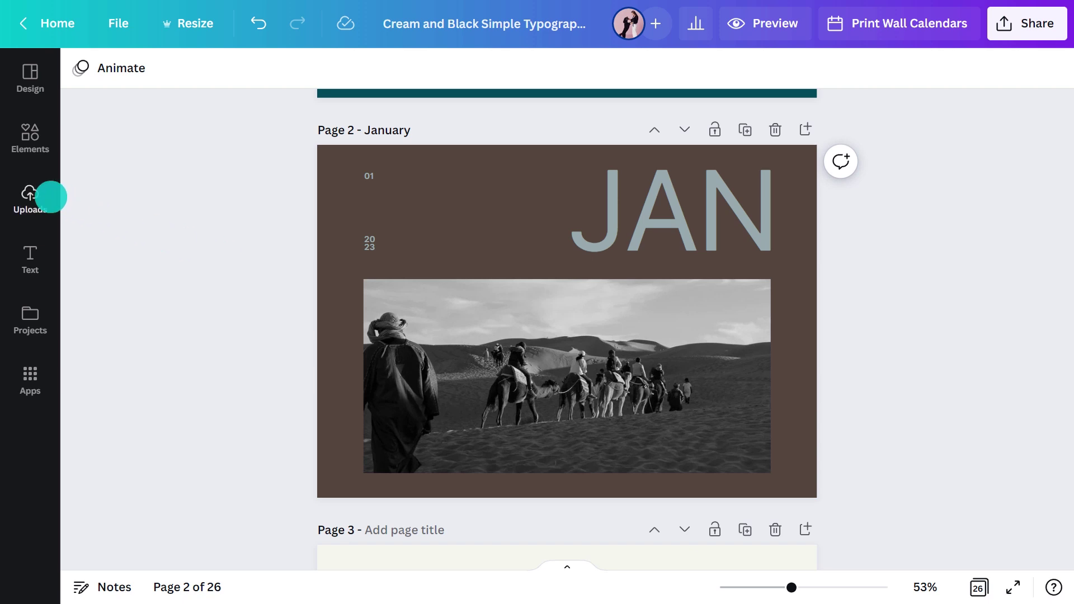
{"action": "left_click", "coordinate": [30, 197]}
{"action": "left_click_drag", "start_coordinate": [177, 232], "coordinate": [545, 322]}
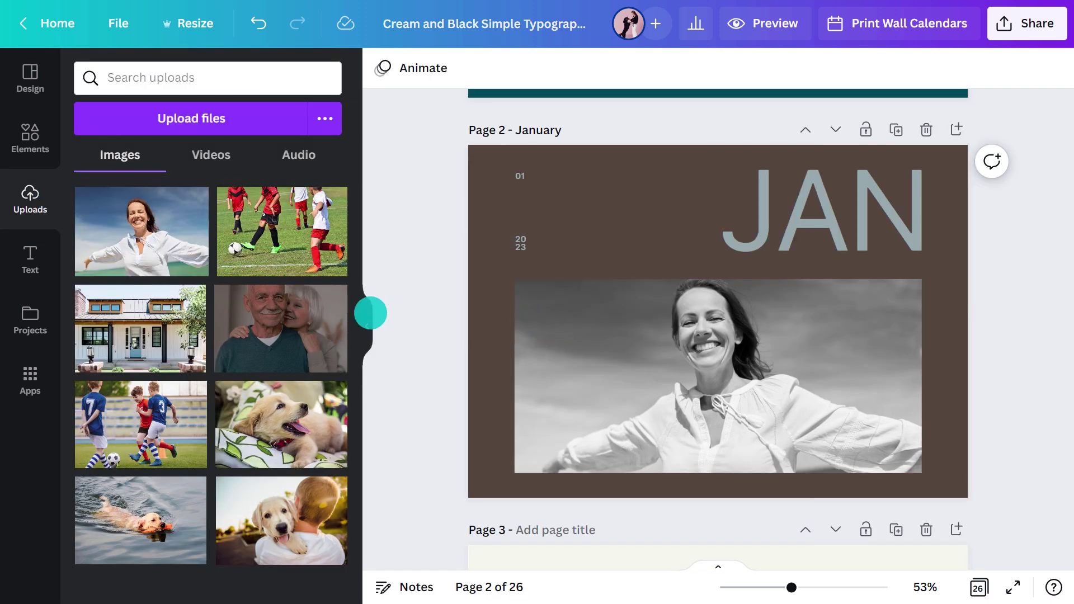
{"action": "left_click", "coordinate": [370, 313]}
Set the January page's background color to #F46F37.
{"action": "left_click", "coordinate": [340, 287]}
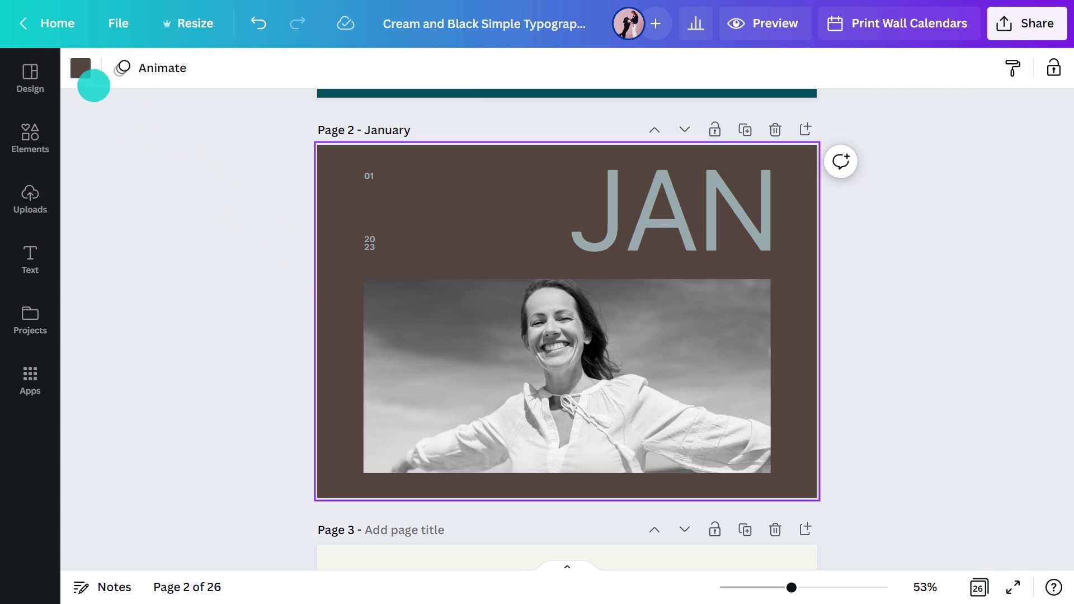
{"action": "left_click", "coordinate": [82, 68]}
{"action": "left_click", "coordinate": [98, 155]}
{"action": "type", "text": "#F46F37"}
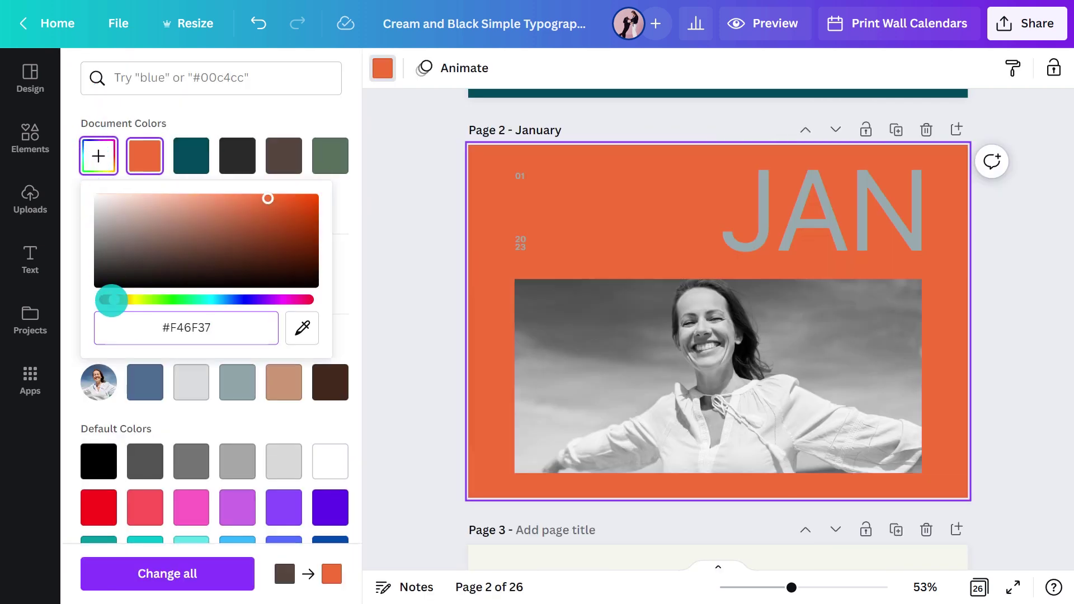
{"action": "left_click", "coordinate": [384, 237]}
Color the January page's "JAN", "01" and "2023" texts #FFFACD together.
{"action": "left_click", "coordinate": [383, 237], "text": "shift"}
{"action": "left_click", "coordinate": [620, 232], "text": "shift"}
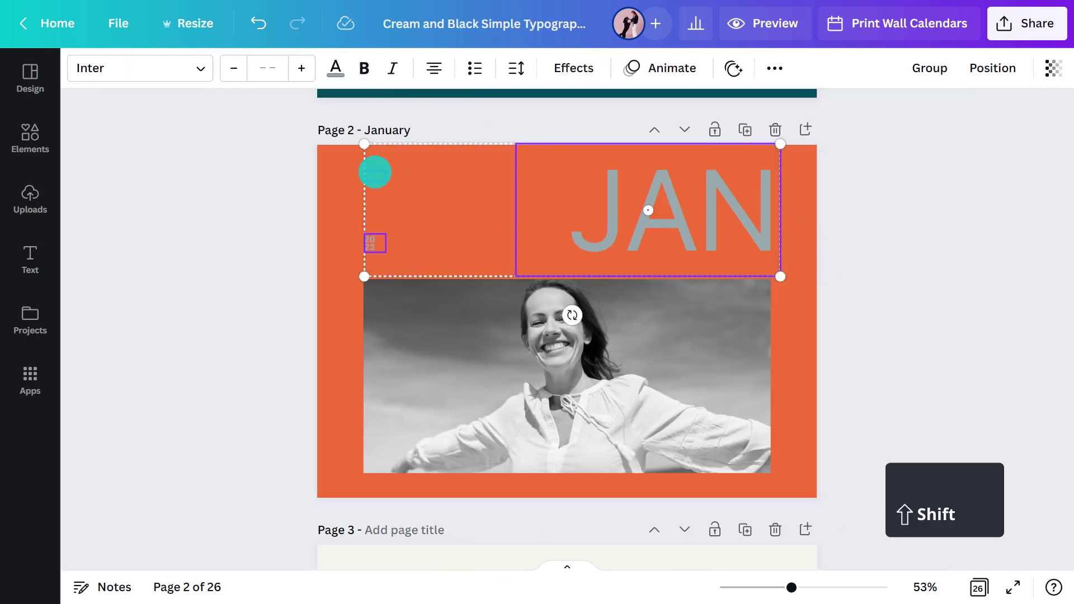
{"action": "left_click", "coordinate": [335, 68]}
{"action": "left_click", "coordinate": [98, 156]}
{"action": "type", "text": "#FFFACD"}
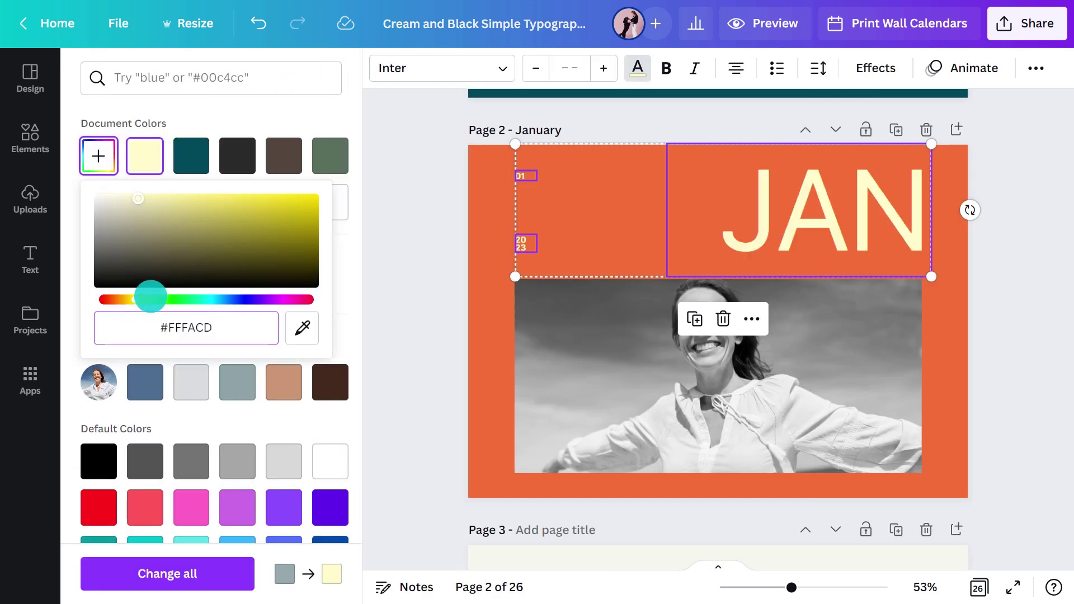
{"action": "left_click", "coordinate": [364, 259]}
{"action": "left_click", "coordinate": [264, 266]}
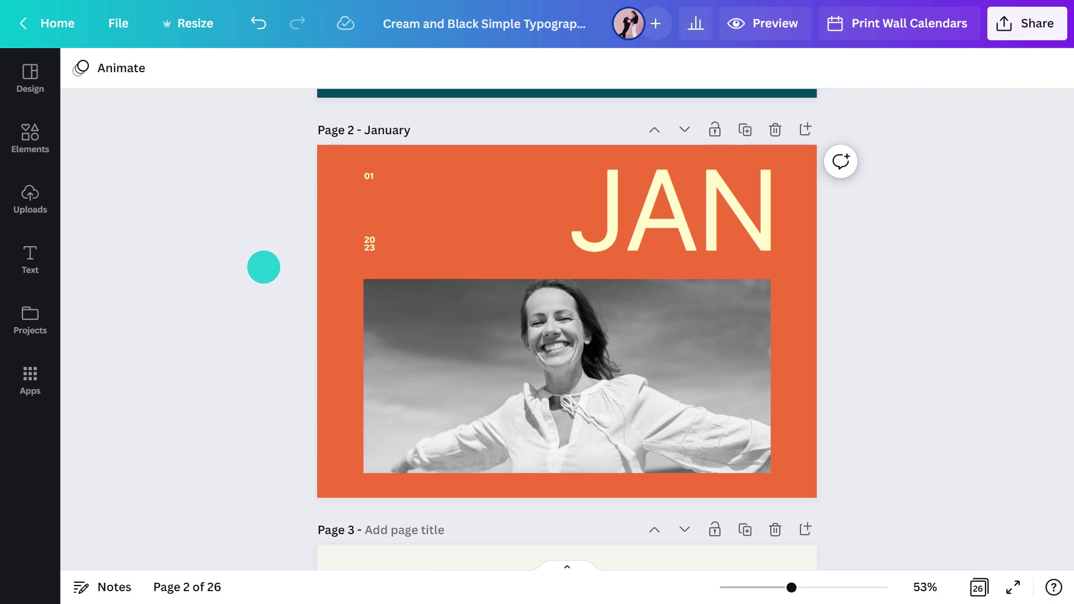
Add the text "KEEP CALM AND GO TO THE BEACH" to the January page in the Holiday font at size 46.
{"action": "key", "text": "t"}
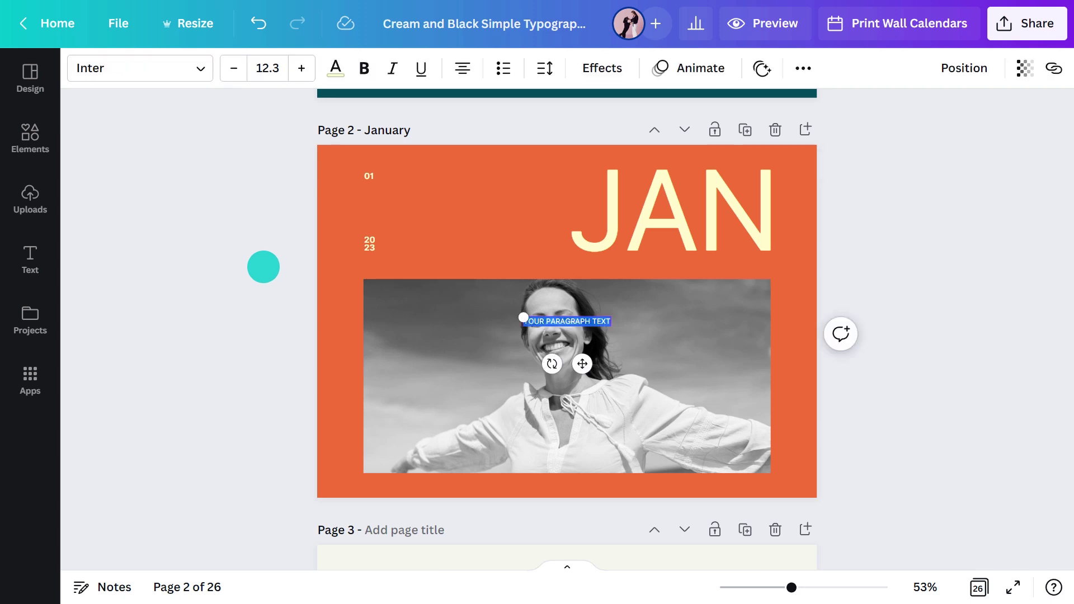
{"action": "type", "text": "KEEP CALM AND GO TO THE BEACH"}
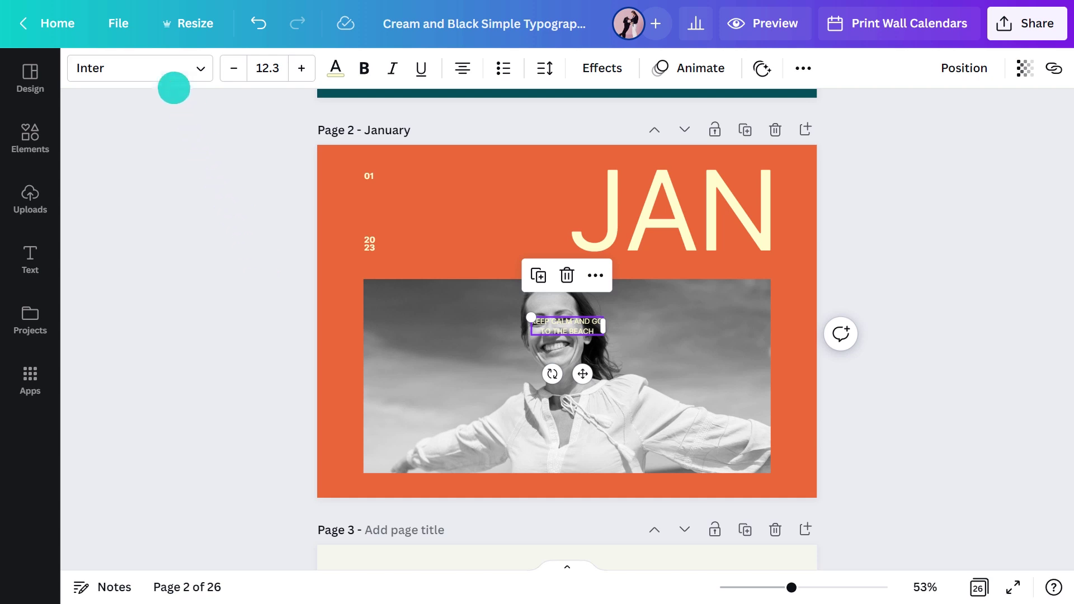
{"action": "left_click", "coordinate": [172, 77]}
{"action": "left_click", "coordinate": [181, 170]}
{"action": "left_click", "coordinate": [267, 70]}
{"action": "type", "text": "46"}
{"action": "key", "text": "Return"}
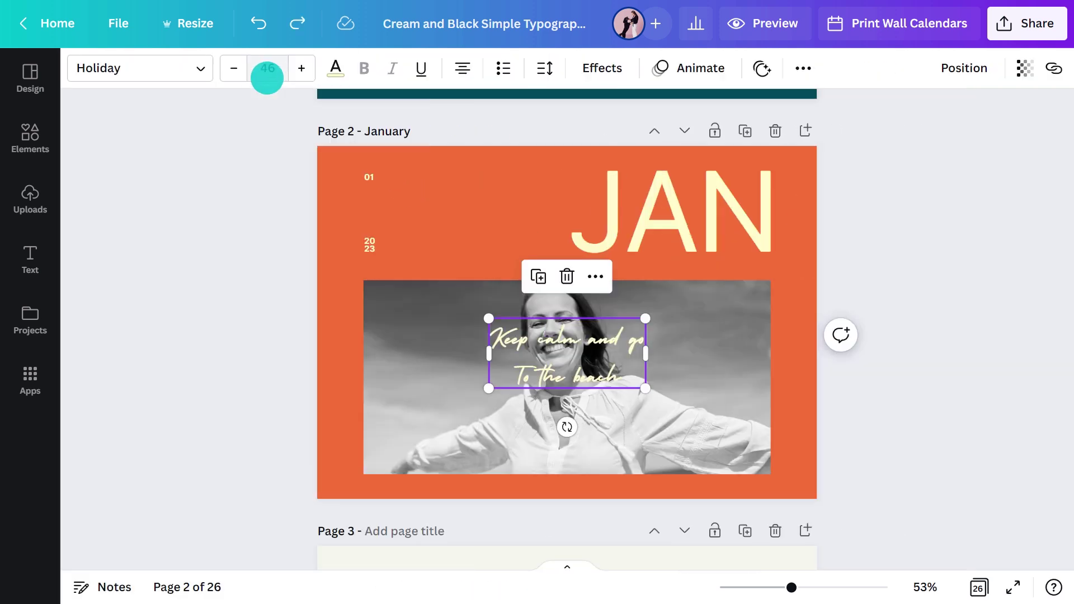
Tighten the beach text's line spacing to 0.97 and place it slanting upward across the January photo's left edge.
{"action": "left_click", "coordinate": [545, 68]}
{"action": "left_click_drag", "start_coordinate": [643, 182], "coordinate": [604, 188]}
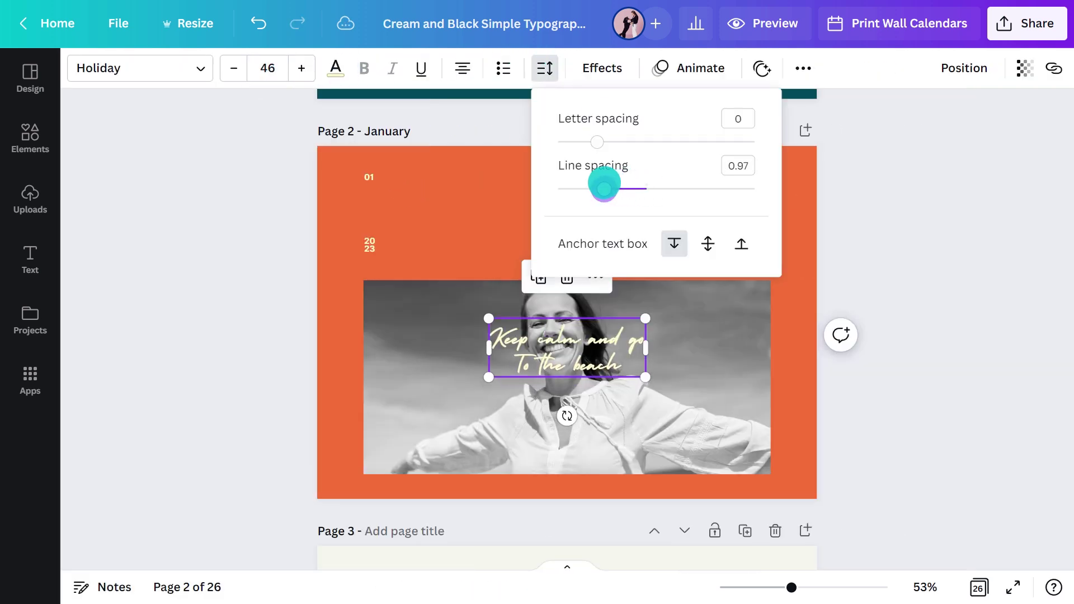
{"action": "left_click_drag", "start_coordinate": [580, 336], "coordinate": [432, 393]}
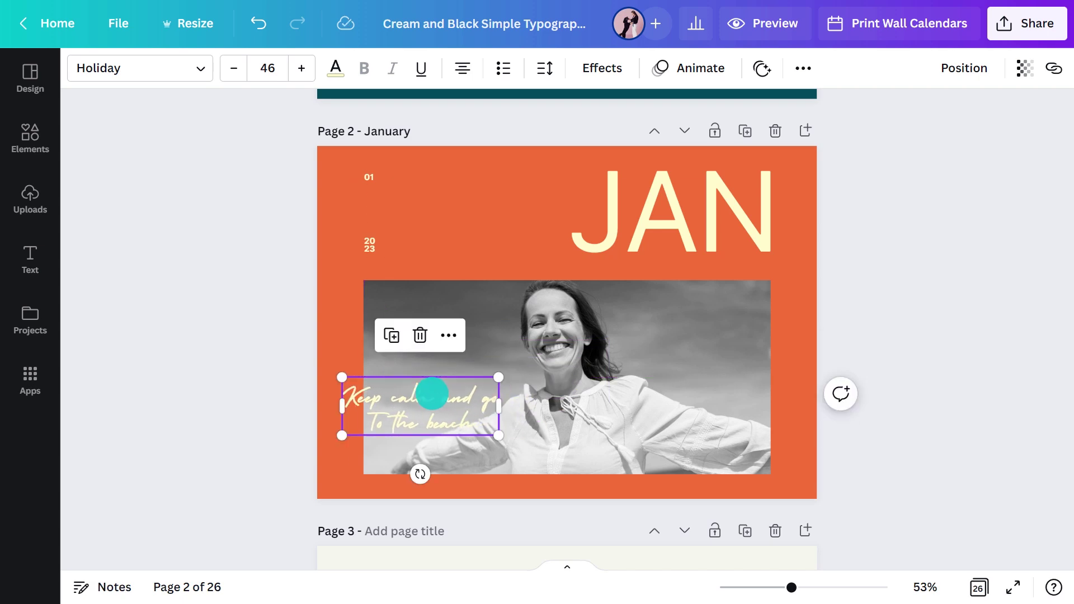
{"action": "mouse_move", "coordinate": [415, 475]}
{"action": "left_mouse_down"}
{"action": "mouse_move", "coordinate": [434, 477]}
{"action": "mouse_move", "coordinate": [429, 470]}
{"action": "left_mouse_up"}
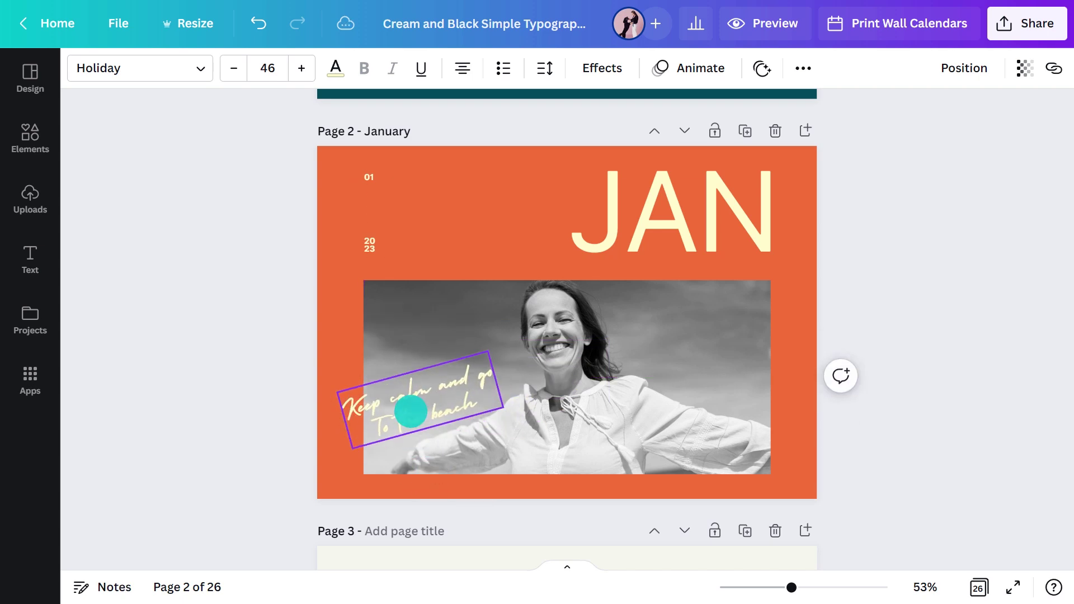
{"action": "left_click_drag", "start_coordinate": [411, 411], "coordinate": [410, 407]}
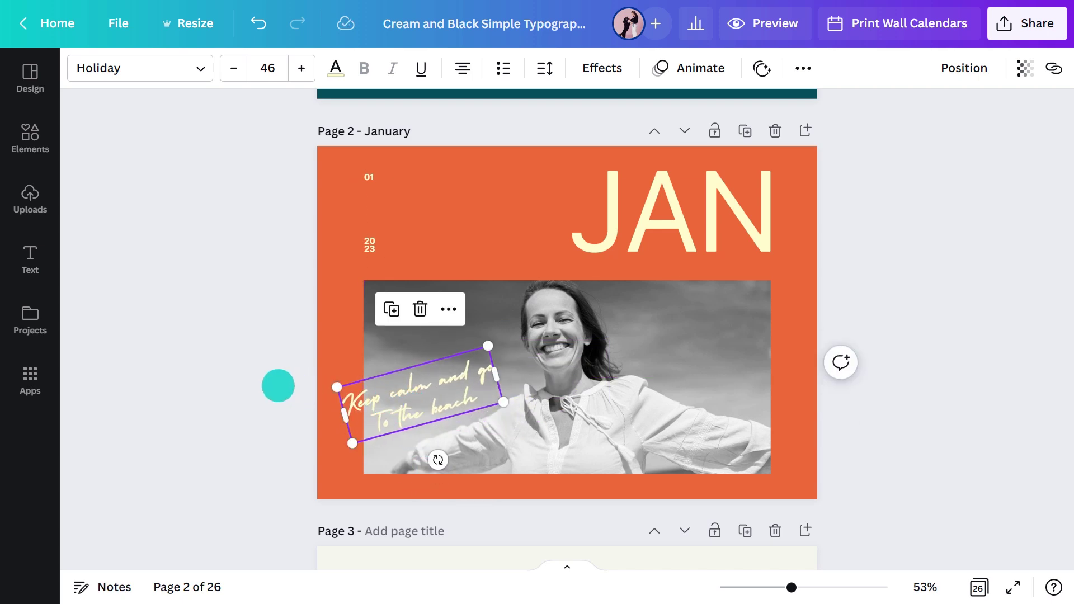
{"action": "left_click", "coordinate": [278, 385]}
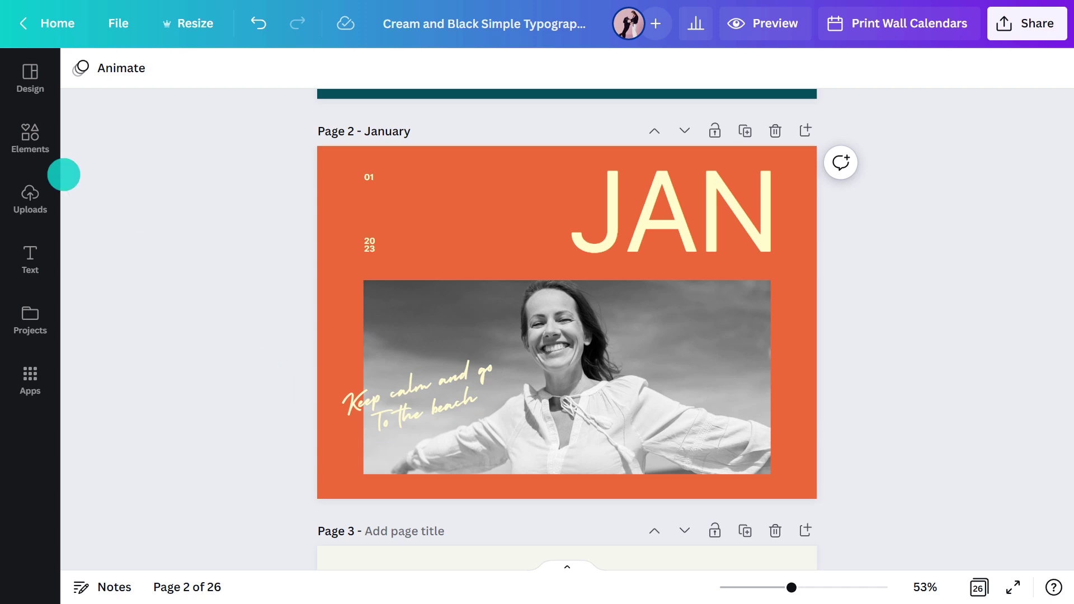
Find a "beach umbrella line art" graphic and add it to the January page.
{"action": "left_click", "coordinate": [30, 136]}
{"action": "left_click", "coordinate": [174, 83]}
{"action": "type", "text": "beach umbrella line"}
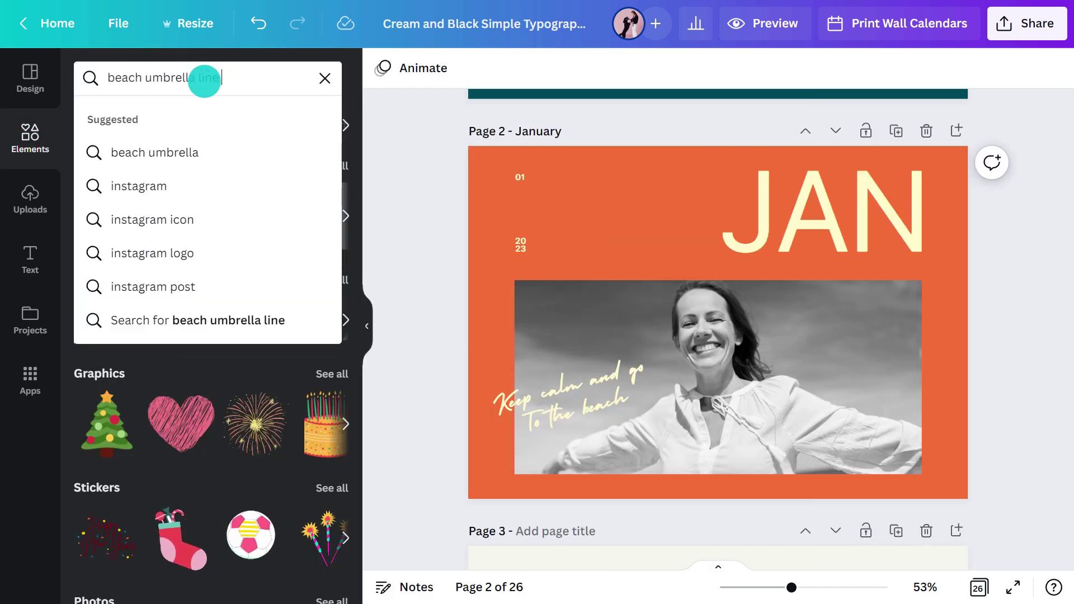
{"action": "type", "text": " art"}
{"action": "key", "text": "Return"}
{"action": "left_click", "coordinate": [133, 115]}
{"action": "left_click_drag", "start_coordinate": [118, 241], "coordinate": [547, 190]}
Color the umbrella graphic pale yellow, then shrink it to fit beside the January page's "01" and "2023".
{"action": "left_click", "coordinate": [367, 323]}
{"action": "left_click", "coordinate": [79, 66]}
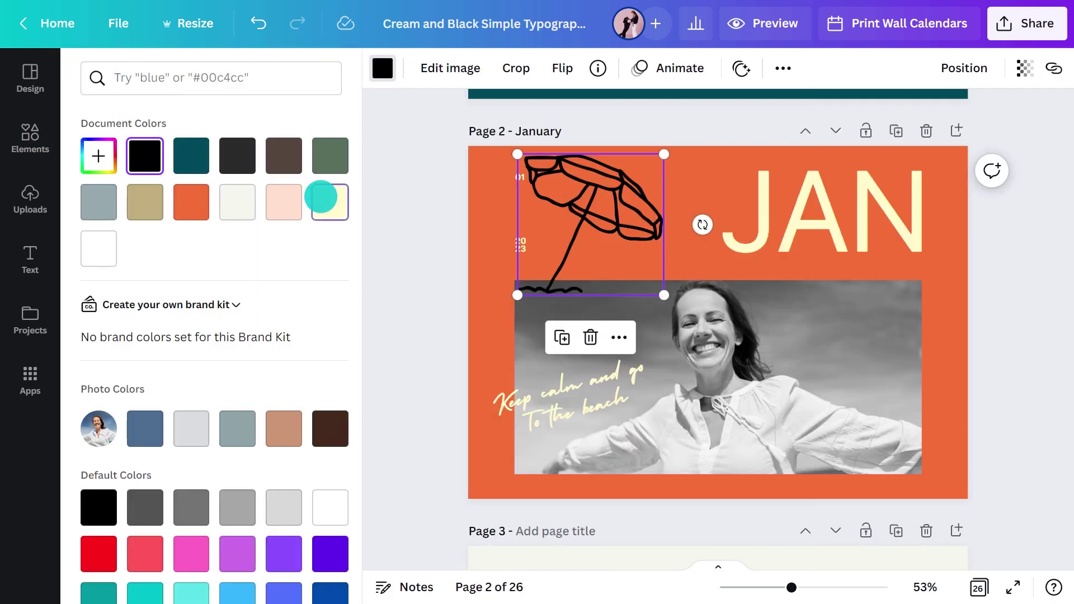
{"action": "left_click", "coordinate": [321, 197]}
{"action": "left_click_drag", "start_coordinate": [368, 155], "coordinate": [455, 221]}
{"action": "left_click_drag", "start_coordinate": [482, 271], "coordinate": [426, 227]}
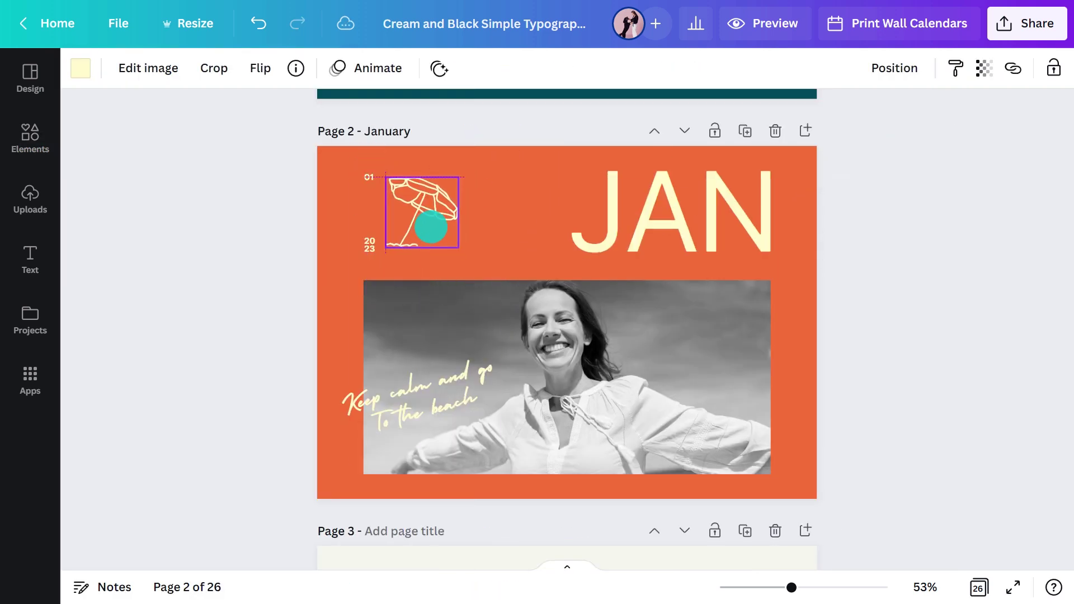
{"action": "left_click", "coordinate": [305, 277]}
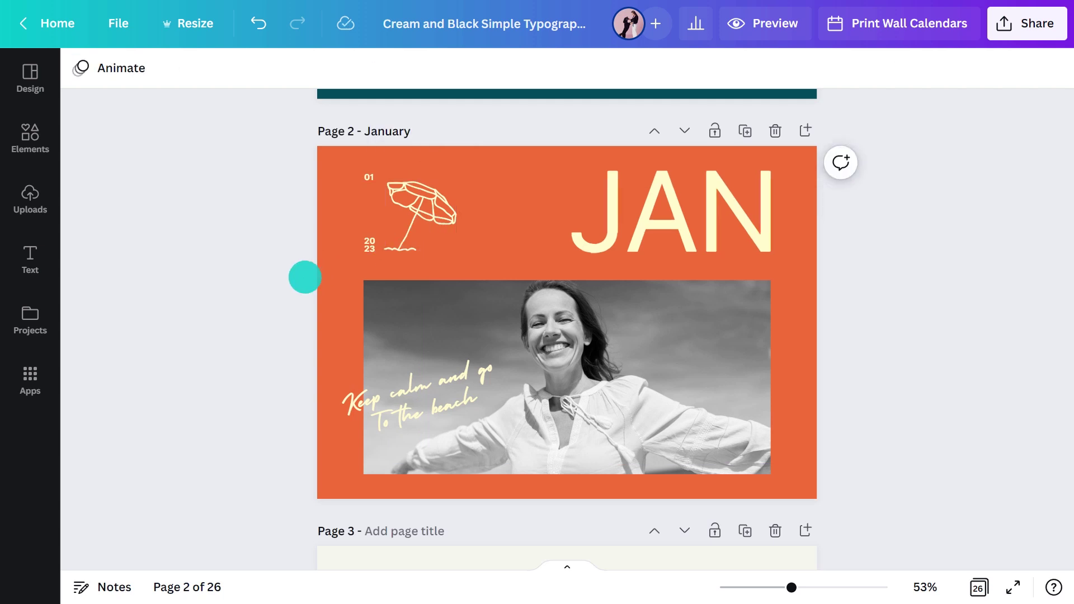
Copy the January page's beach text to the page 3 calendar grid and replace its wording with a relative's birthday note.
{"action": "scroll", "coordinate": [305, 277], "scroll_direction": "down", "scroll_amount": 7}
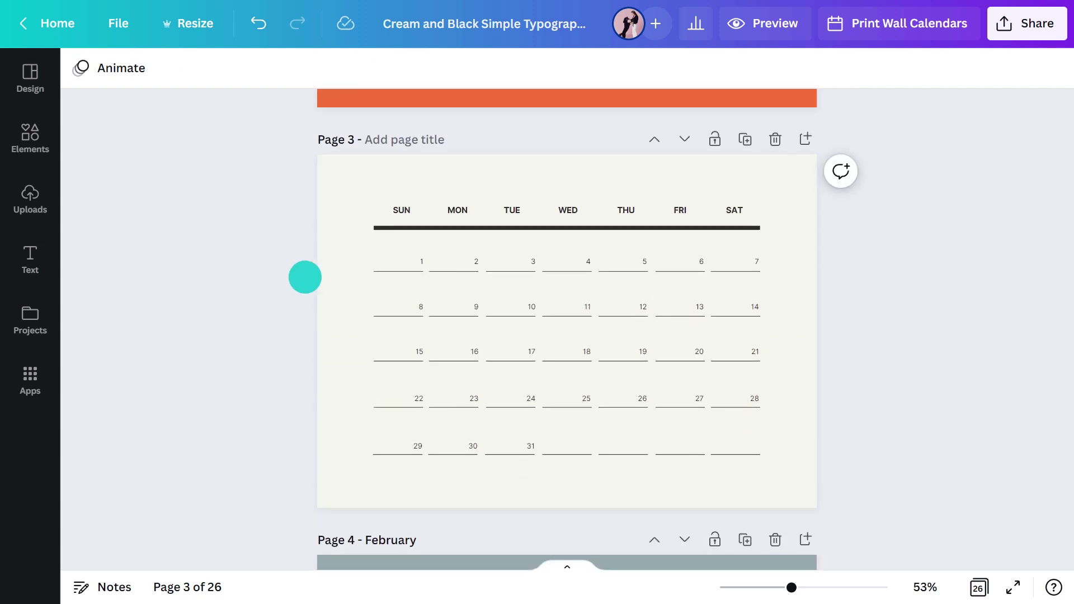
{"action": "scroll", "coordinate": [305, 277], "scroll_direction": "up", "scroll_amount": 7}
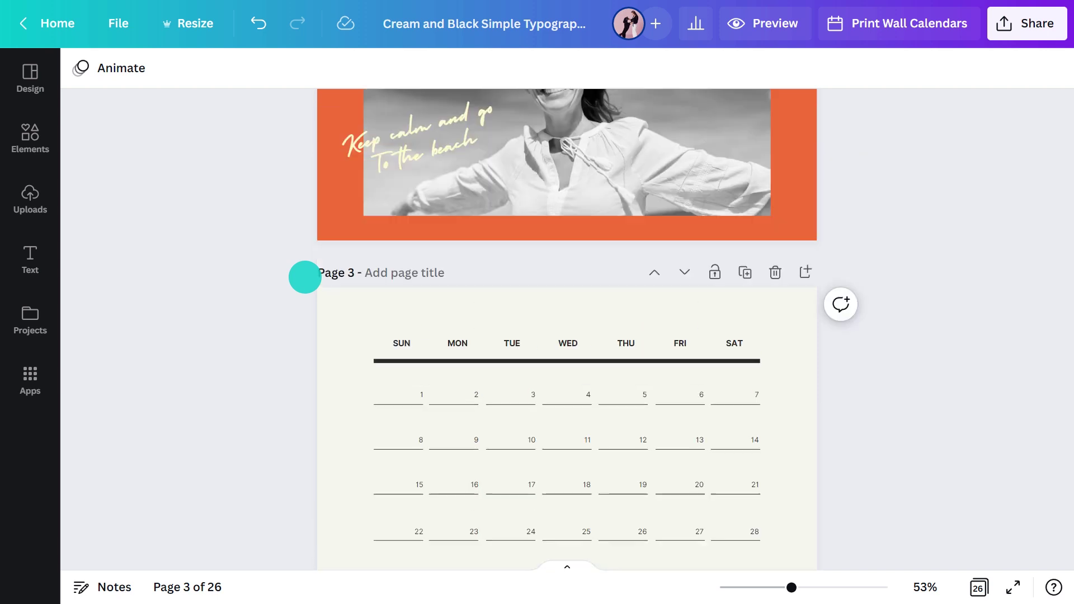
{"action": "left_click", "coordinate": [422, 372]}
{"action": "key", "text": "ctrl+c"}
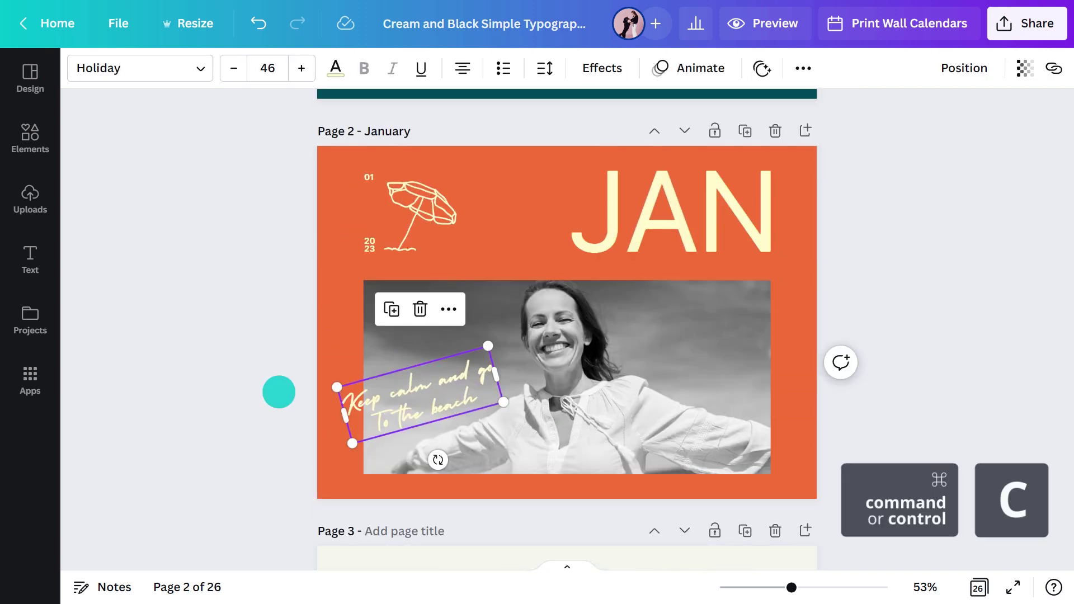
{"action": "scroll", "coordinate": [278, 391], "scroll_direction": "down", "scroll_amount": 7}
{"action": "key", "text": "ctrl+v"}
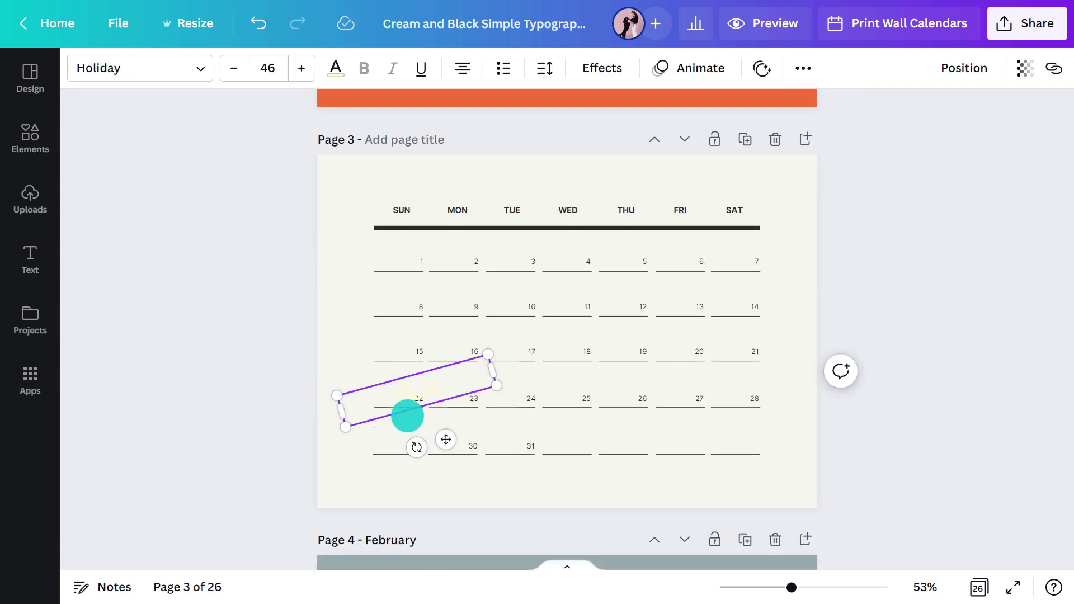
Color the birthday note orange and place it over the dates around January 9 and 10, enlarged to size 47.7.
{"action": "left_click", "coordinate": [334, 68]}
{"action": "left_click", "coordinate": [152, 197]}
{"action": "left_click", "coordinate": [380, 209]}
{"action": "left_click_drag", "start_coordinate": [394, 406], "coordinate": [412, 278]}
{"action": "left_click_drag", "start_coordinate": [481, 291], "coordinate": [499, 288]}
Find a "handdrawn arrows" graphic and add the one with three converging arrows to page 3.
{"action": "left_click", "coordinate": [36, 137]}
{"action": "left_click", "coordinate": [239, 77]}
{"action": "type", "text": "handdrawn"}
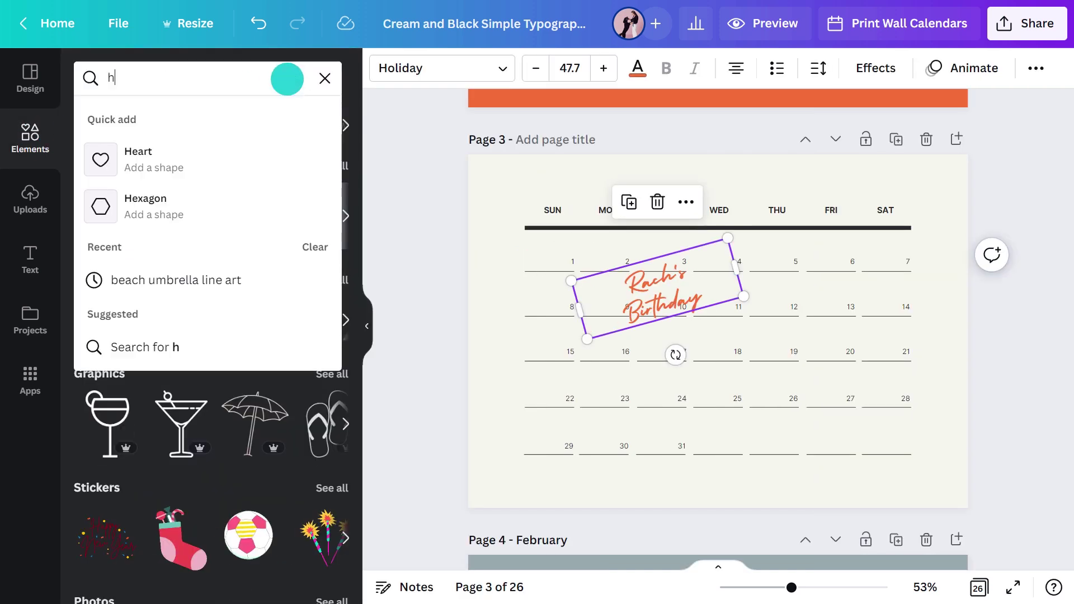
{"action": "key", "text": "Return"}
{"action": "left_click", "coordinate": [147, 118]}
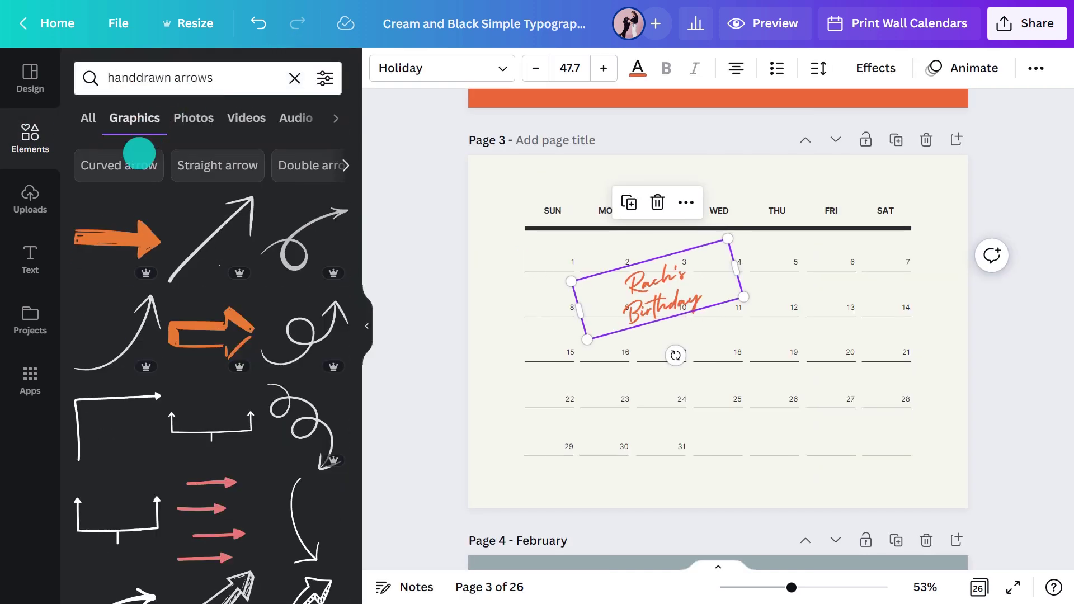
{"action": "scroll", "coordinate": [110, 213], "scroll_direction": "down", "scroll_amount": 5}
{"action": "scroll", "coordinate": [110, 213], "scroll_direction": "down", "scroll_amount": 5}
{"action": "left_click_drag", "start_coordinate": [111, 213], "coordinate": [488, 305]}
Shrink the three-arrow graphic and place it to the left of the birthday note, pointing at the text.
{"action": "left_click", "coordinate": [375, 308]}
{"action": "left_click_drag", "start_coordinate": [377, 431], "coordinate": [267, 319]}
{"action": "left_click_drag", "start_coordinate": [307, 250], "coordinate": [422, 282]}
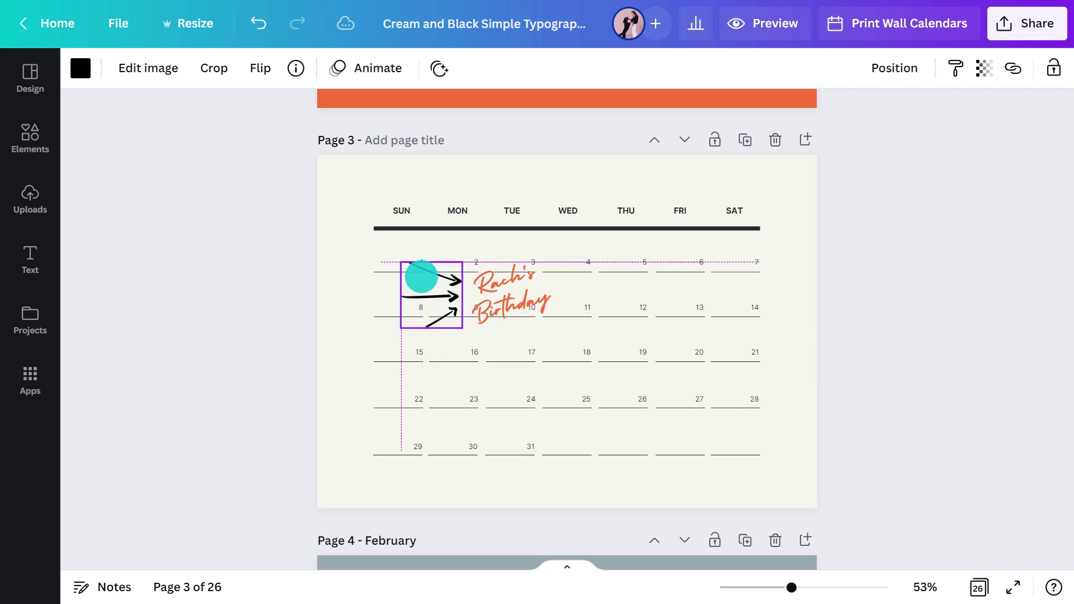
Color the arrows orange and duplicate them for a mirrored set on the other side of the birthday note.
{"action": "left_click", "coordinate": [80, 67]}
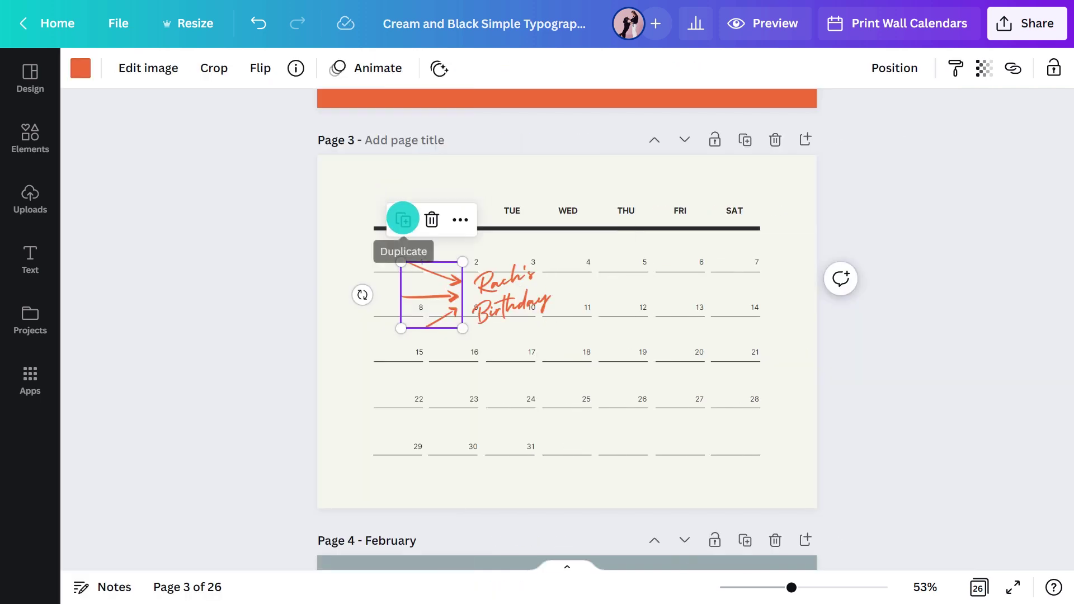
{"action": "left_click", "coordinate": [402, 219]}
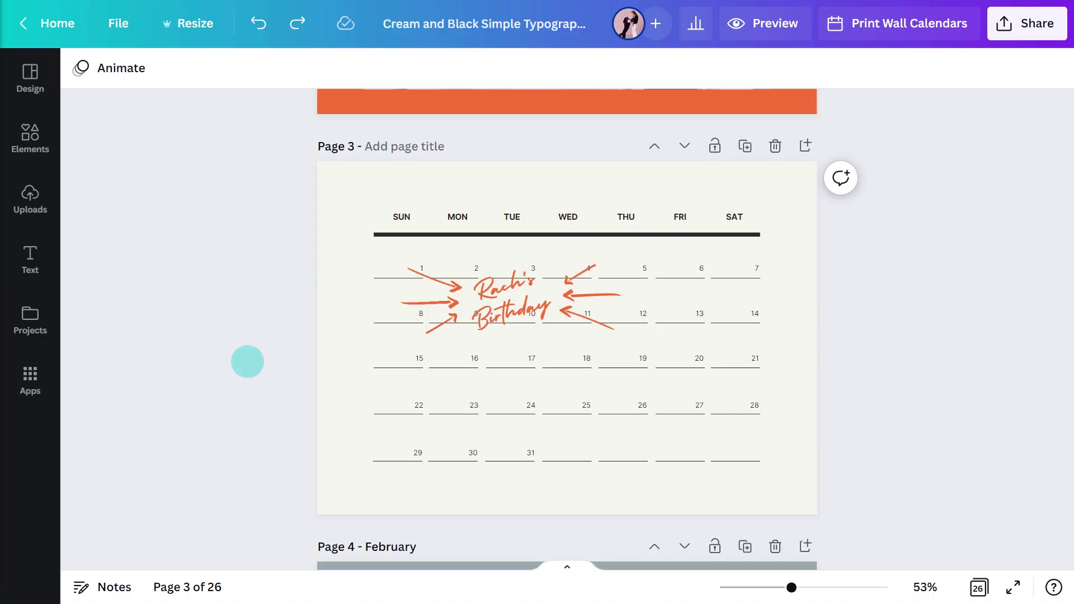
Try to replace the February page's canyon photo with the uploaded picture of the puppy on leafy fabric.
{"action": "scroll", "coordinate": [246, 361], "scroll_direction": "down", "scroll_amount": 7}
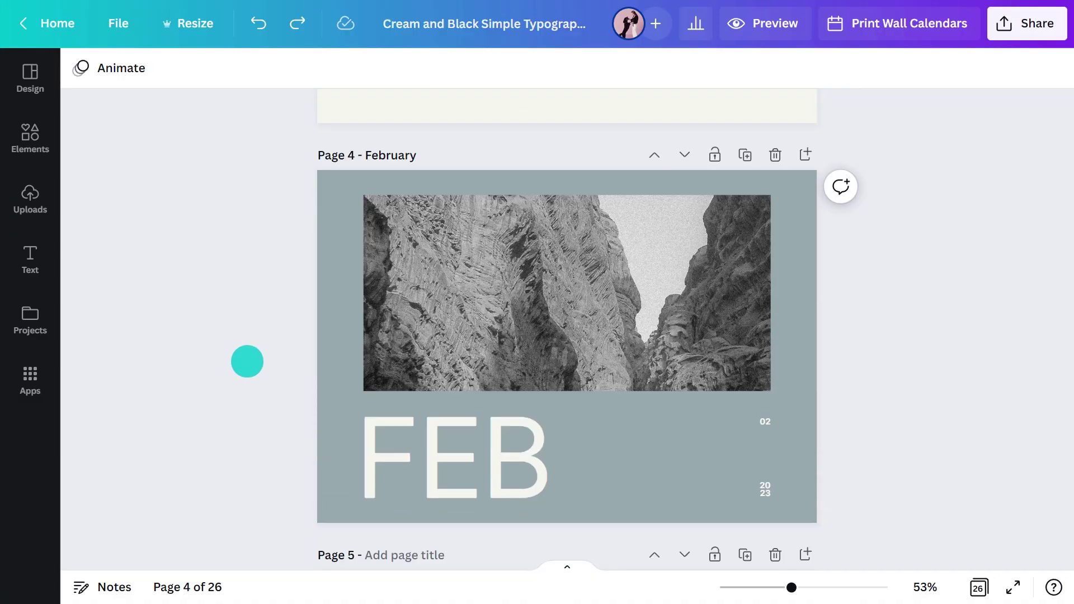
{"action": "left_click", "coordinate": [48, 196]}
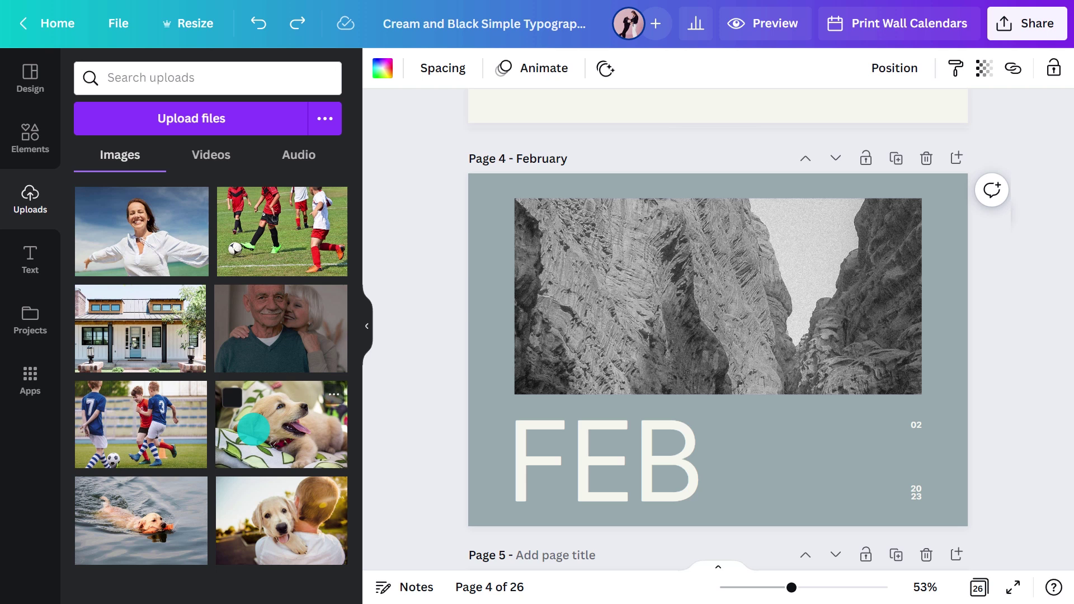
{"action": "left_click_drag", "start_coordinate": [253, 429], "coordinate": [394, 351]}
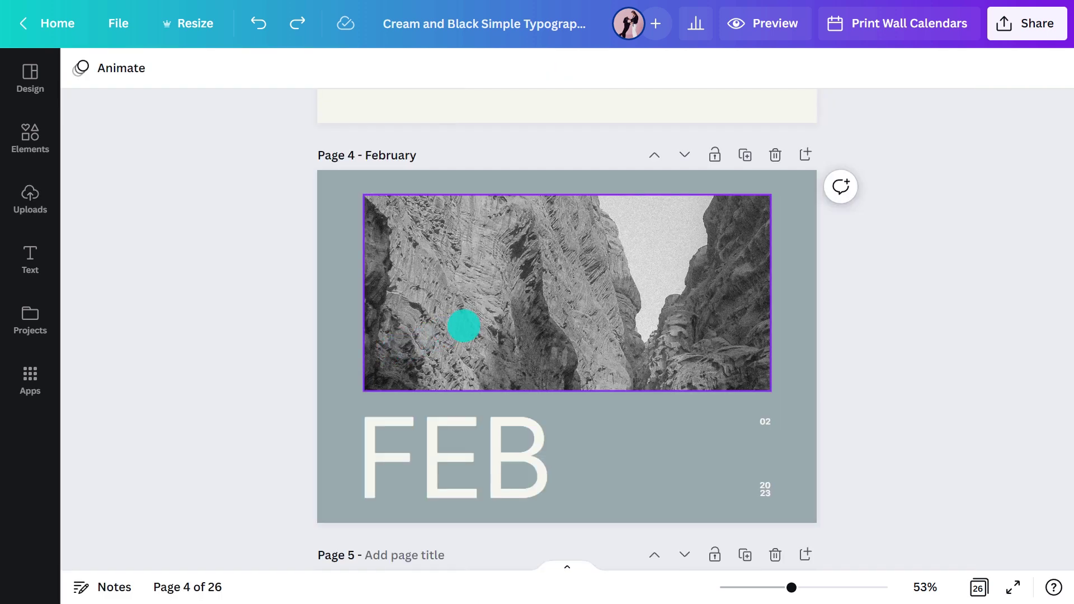
Replace the February page's canyon photo with a three-photo grid of two stacked cells beside one tall cell.
{"action": "key", "text": "Delete"}
{"action": "key", "text": "Delete"}
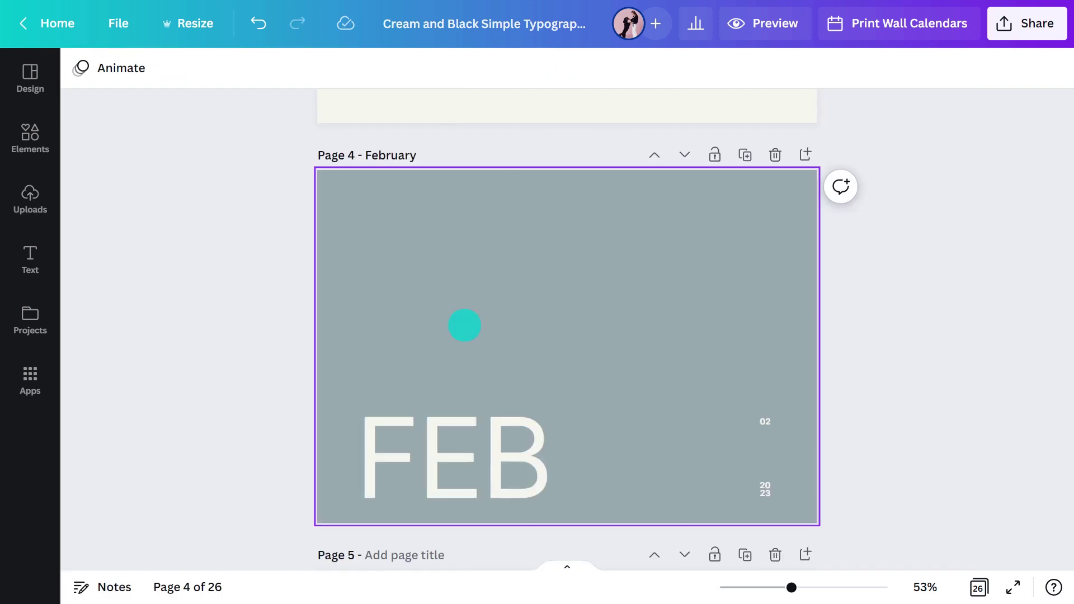
{"action": "left_click", "coordinate": [50, 146]}
{"action": "scroll", "coordinate": [101, 182], "scroll_direction": "down", "scroll_amount": 10}
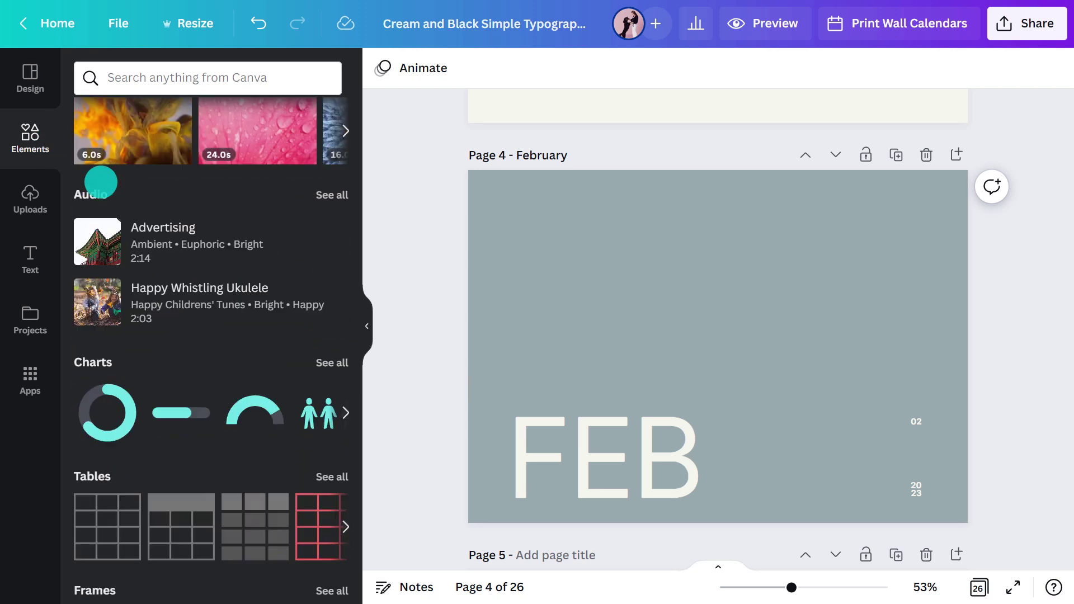
{"action": "left_click", "coordinate": [333, 389]}
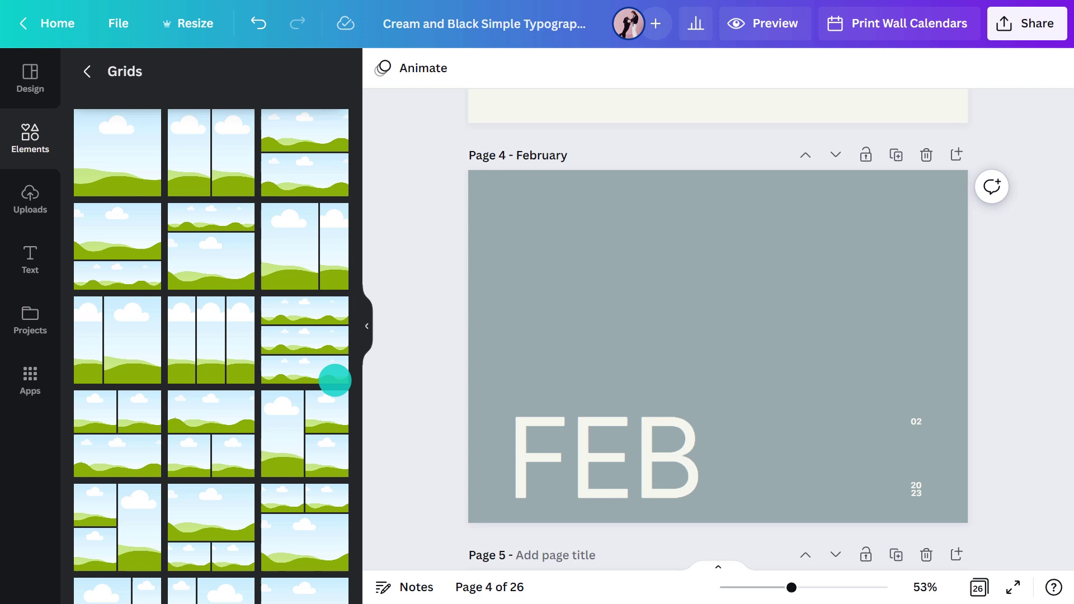
{"action": "left_click_drag", "start_coordinate": [89, 517], "coordinate": [496, 321]}
Resize the photo grid to fit above "FEB", aligned with the February page's margins on all sides.
{"action": "left_click", "coordinate": [367, 326]}
{"action": "left_click_drag", "start_coordinate": [318, 348], "coordinate": [364, 363]}
{"action": "left_click_drag", "start_coordinate": [820, 346], "coordinate": [770, 345]}
{"action": "left_click_drag", "start_coordinate": [567, 524], "coordinate": [556, 392]}
{"action": "left_click_drag", "start_coordinate": [567, 167], "coordinate": [565, 194]}
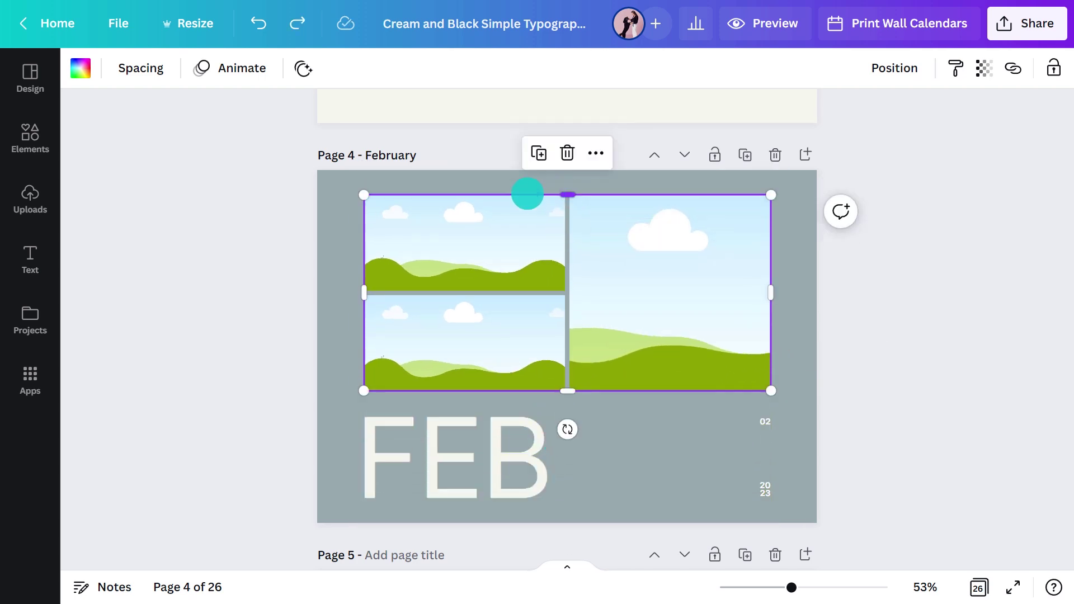
Fill the grid with the puppy picture in the tall cell, the swimming dog above, and the boy holding a dog below.
{"action": "left_click", "coordinate": [42, 185]}
{"action": "left_click_drag", "start_coordinate": [253, 429], "coordinate": [750, 297]}
{"action": "left_click_drag", "start_coordinate": [127, 522], "coordinate": [544, 267]}
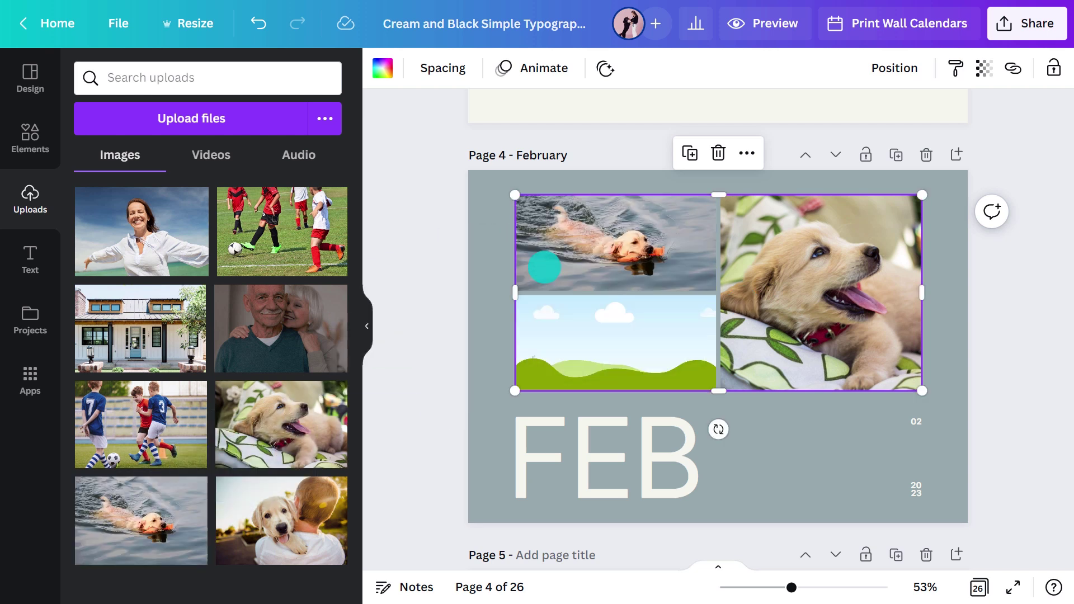
{"action": "left_click_drag", "start_coordinate": [298, 522], "coordinate": [527, 318]}
{"action": "left_click", "coordinate": [367, 323]}
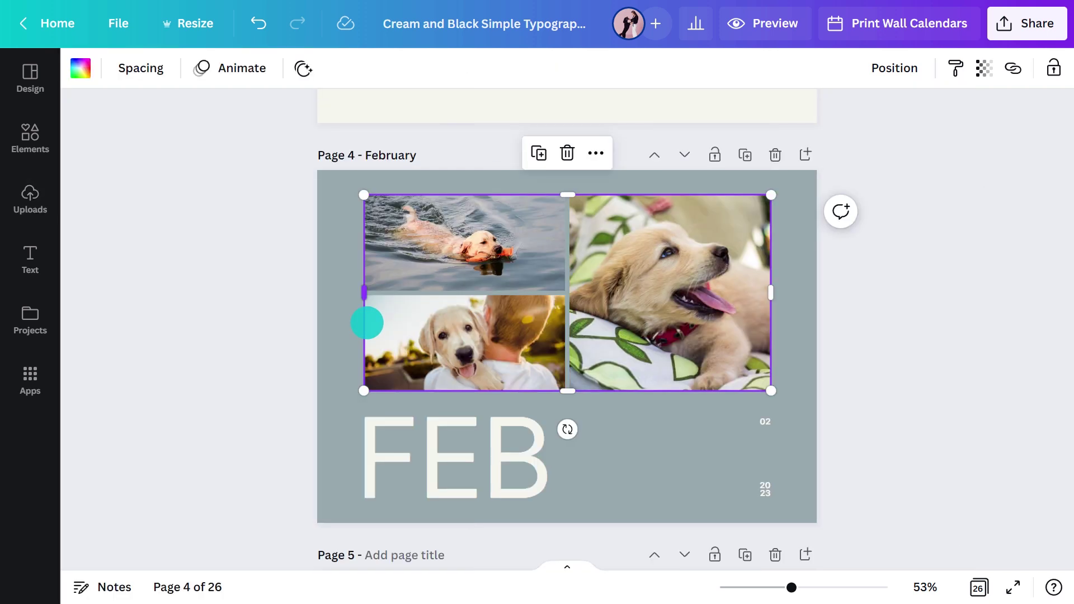
Shift the swimming dog photo slightly downward within its grid cell.
{"action": "left_click", "coordinate": [480, 249]}
{"action": "left_click", "coordinate": [216, 67]}
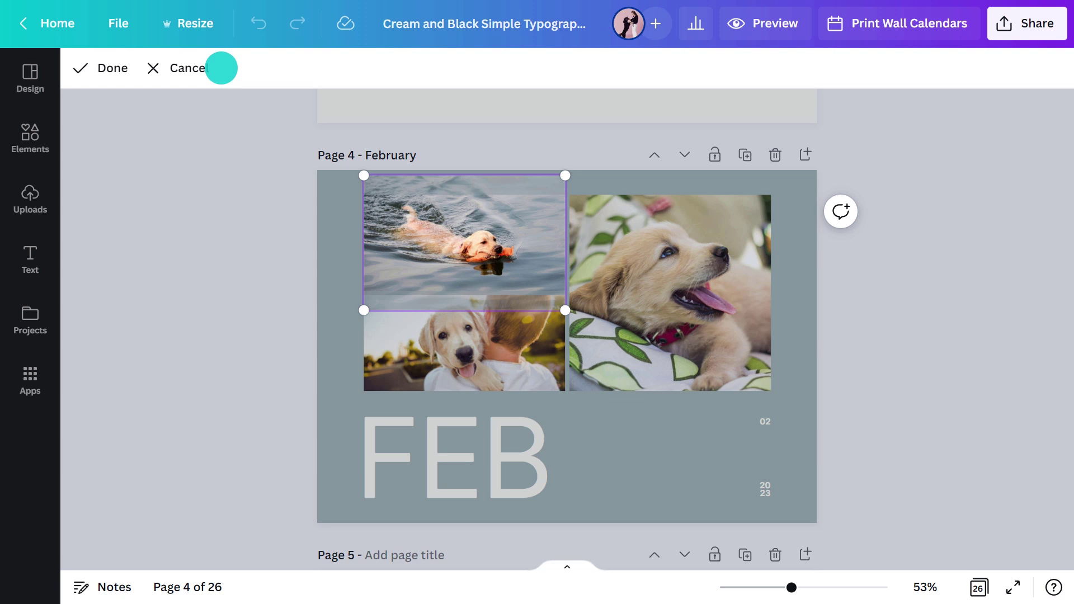
{"action": "left_click_drag", "start_coordinate": [416, 230], "coordinate": [422, 245]}
{"action": "left_click", "coordinate": [283, 235]}
Shift the puppy photo slightly to the right within the tall grid cell.
{"action": "left_click", "coordinate": [628, 240]}
{"action": "left_click", "coordinate": [227, 69]}
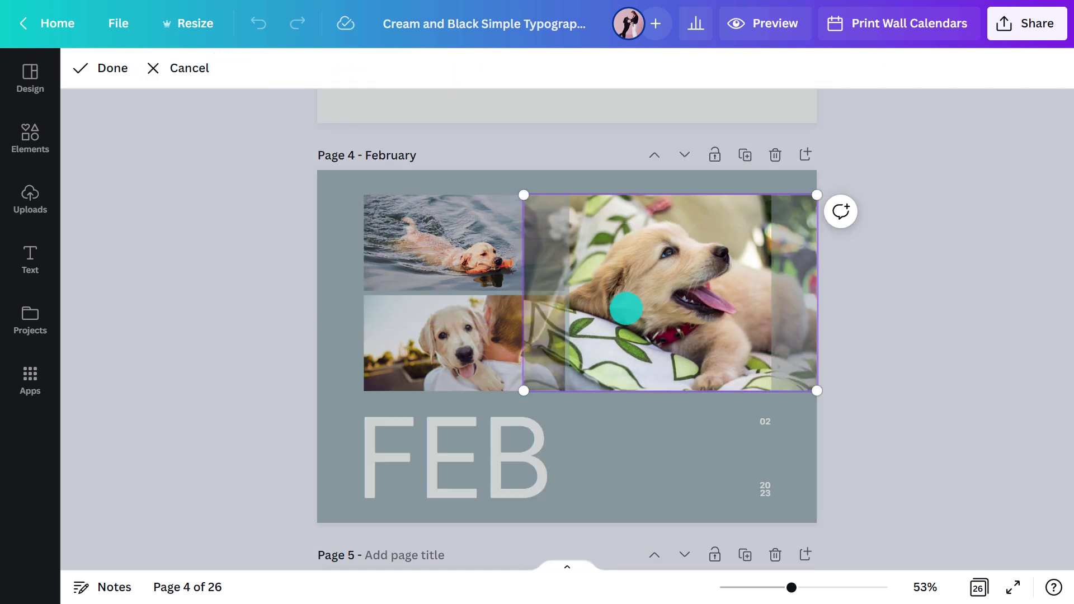
{"action": "left_click_drag", "start_coordinate": [626, 308], "coordinate": [642, 304]}
{"action": "left_click", "coordinate": [250, 267]}
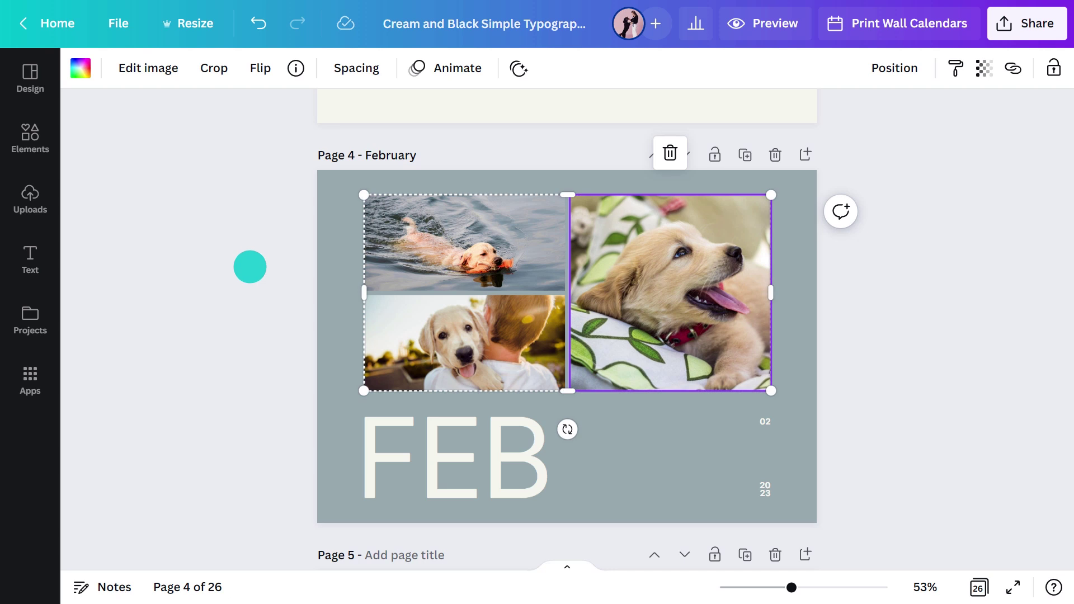
Search the graphics for "line art dog" and place the sitting dog drawing between "FEB" and the date numbers on the February page.
{"action": "left_click", "coordinate": [35, 149]}
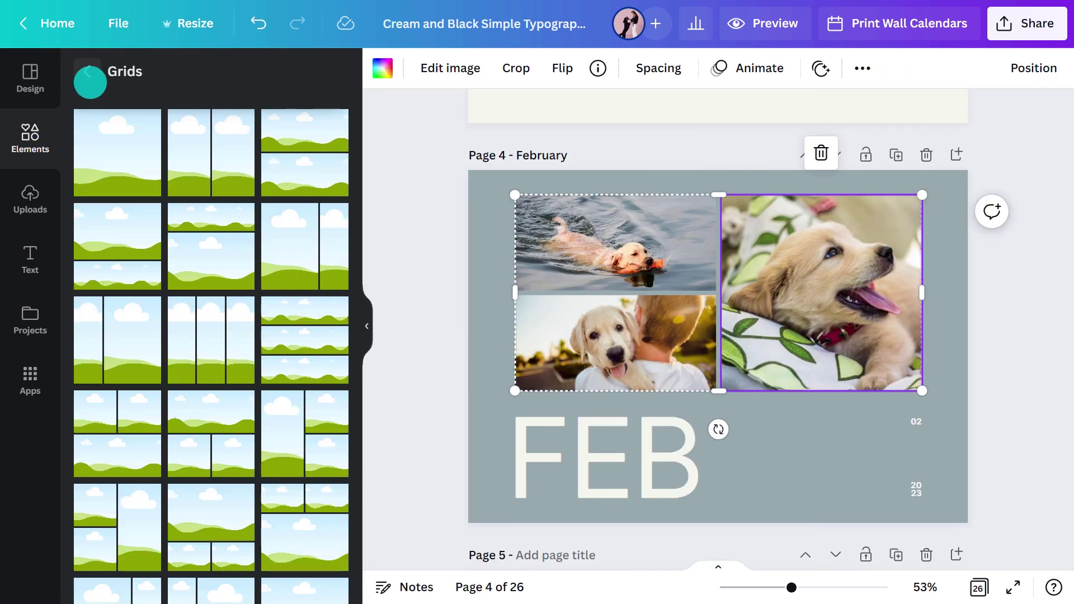
{"action": "left_click", "coordinate": [88, 79]}
{"action": "left_click", "coordinate": [232, 77]}
{"action": "type", "text": "line art dog"}
{"action": "key", "text": "Return"}
{"action": "left_click", "coordinate": [144, 120]}
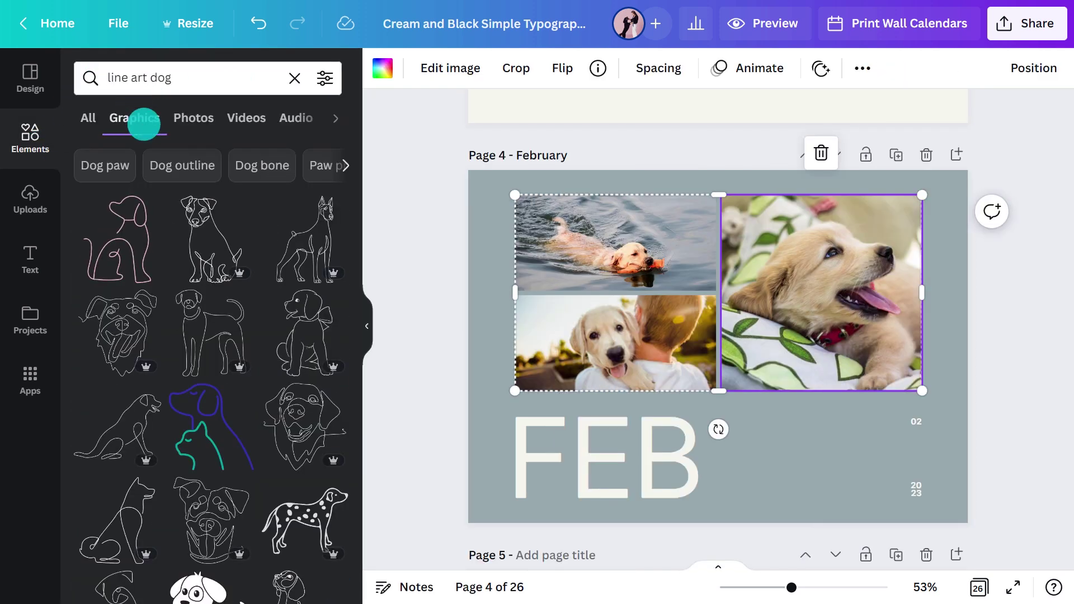
{"action": "left_click_drag", "start_coordinate": [647, 360], "coordinate": [794, 391]}
{"action": "left_click", "coordinate": [367, 325]}
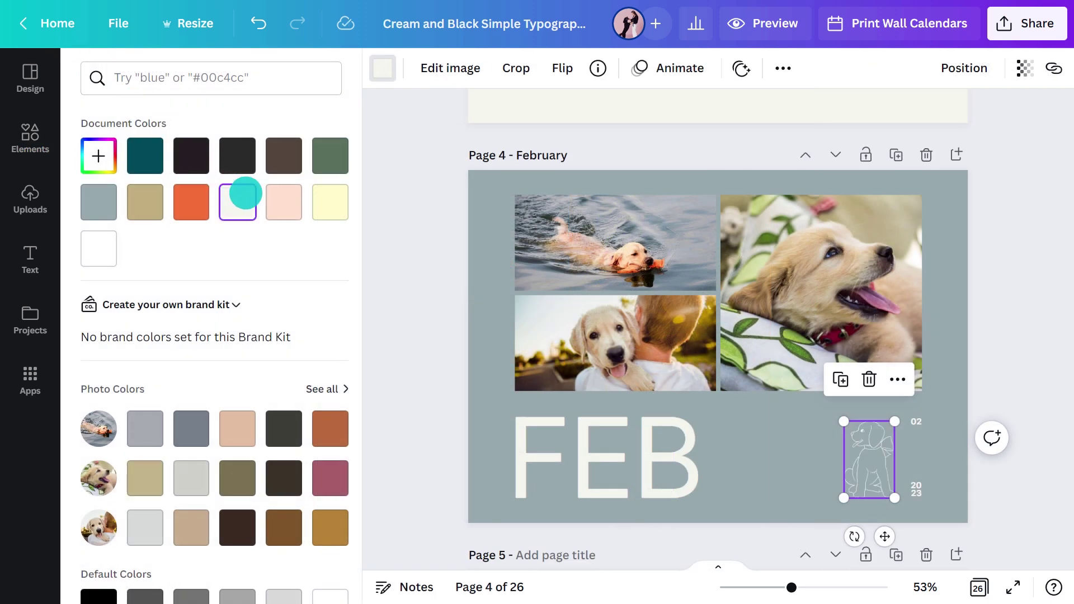
Give the February page background a custom color.
{"action": "left_click", "coordinate": [370, 232]}
{"action": "left_click", "coordinate": [90, 75]}
{"action": "left_click", "coordinate": [100, 157]}
{"action": "left_click_drag", "start_coordinate": [216, 299], "coordinate": [228, 301]}
{"action": "left_click", "coordinate": [358, 295]}
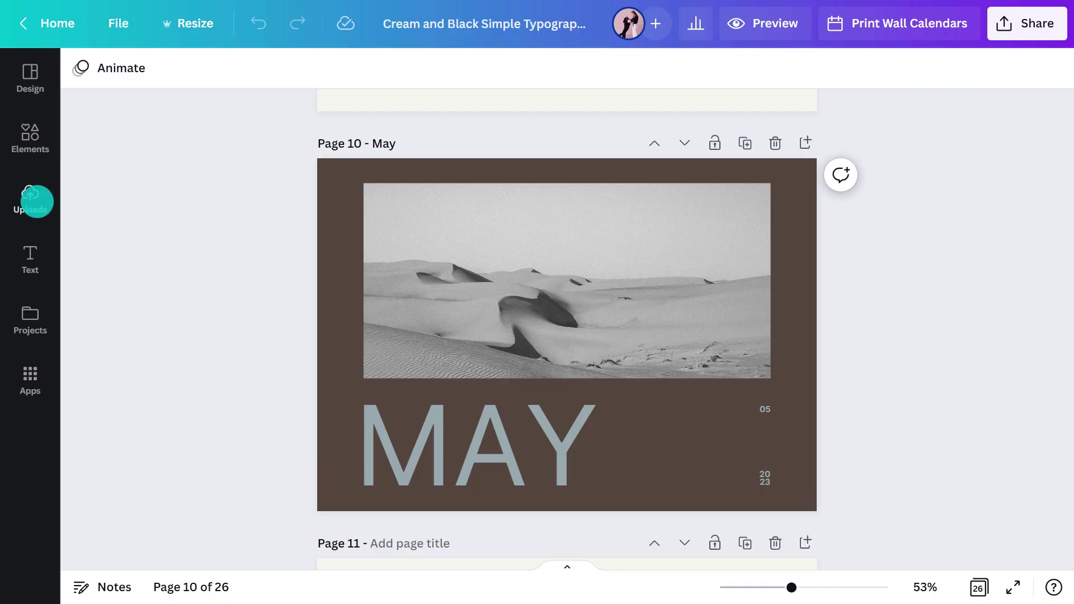
Replace the desert photo on the May page with the uploaded older couple picture and shift it down within its frame to show their faces.
{"action": "left_click", "coordinate": [36, 202]}
{"action": "left_click_drag", "start_coordinate": [261, 314], "coordinate": [585, 242]}
{"action": "left_click", "coordinate": [364, 323]}
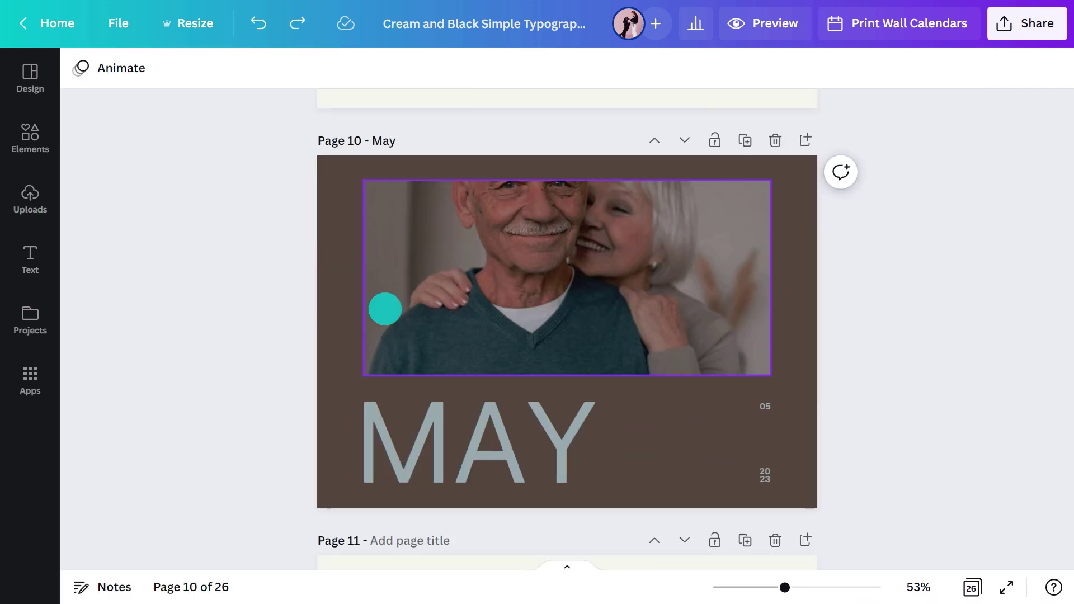
{"action": "double_click", "coordinate": [481, 249]}
{"action": "left_click_drag", "start_coordinate": [481, 249], "coordinate": [480, 302]}
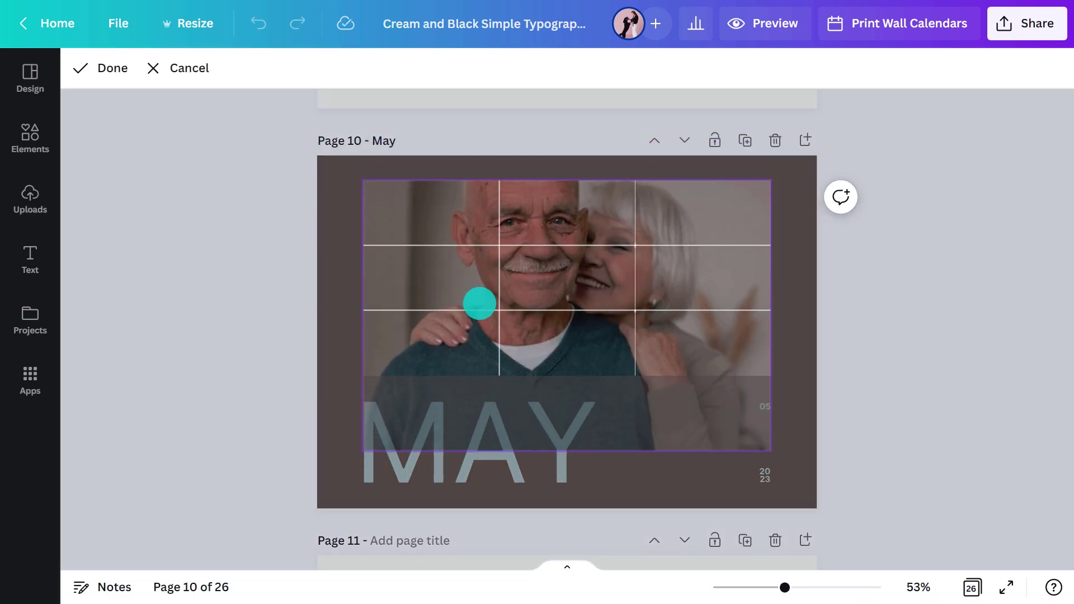
{"action": "key", "text": "Return"}
Adjust the couple photo with brightness 50 and contrast 60, and slightly raise one further image adjustment.
{"action": "left_click", "coordinate": [168, 70]}
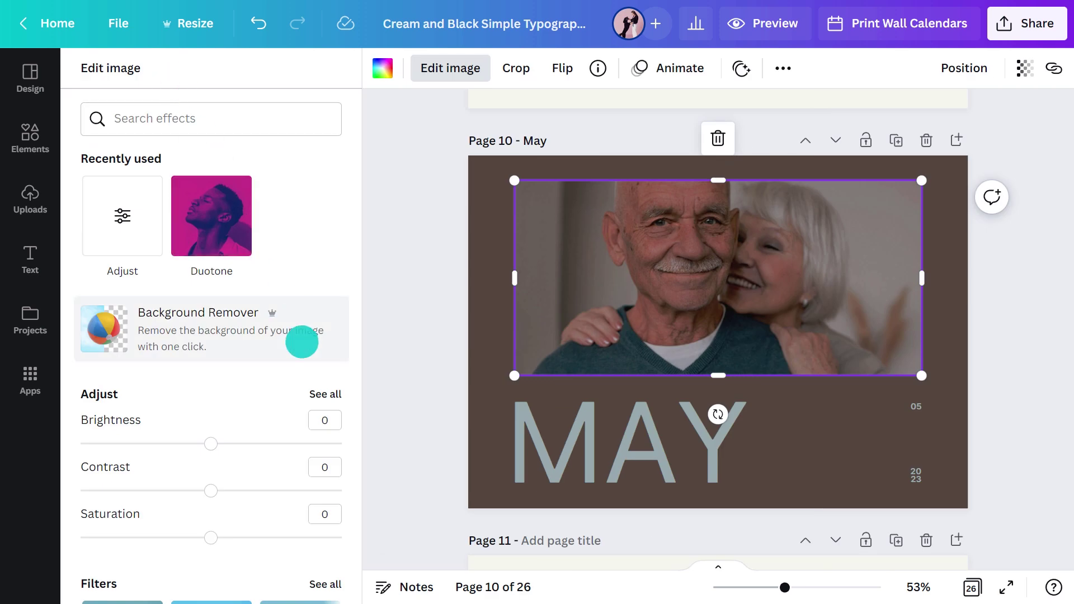
{"action": "left_click", "coordinate": [325, 391]}
{"action": "left_click_drag", "start_coordinate": [212, 145], "coordinate": [276, 144]}
{"action": "left_click", "coordinate": [276, 190]}
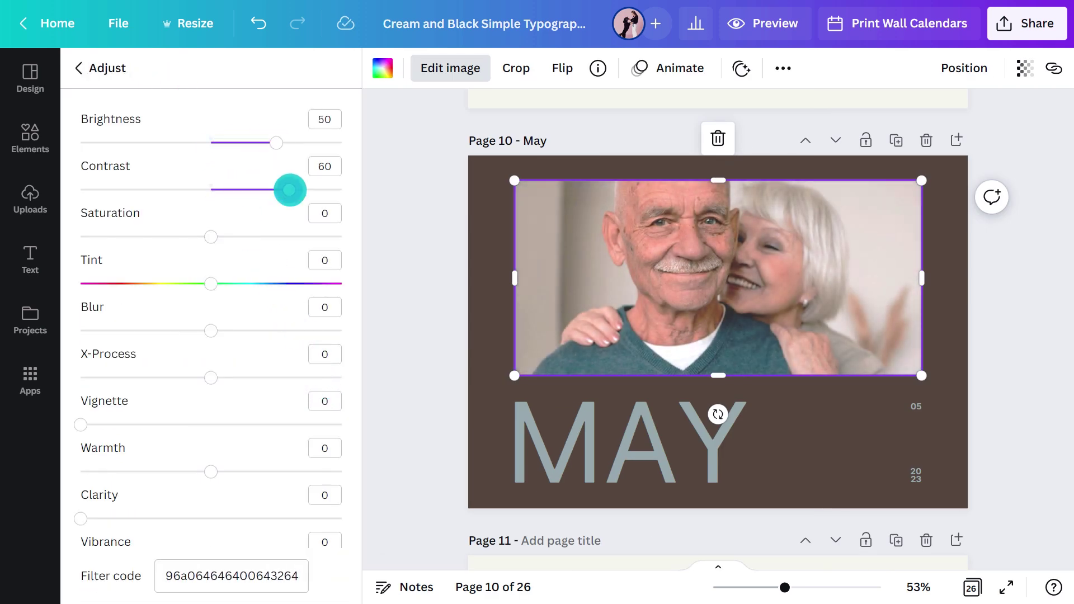
{"action": "scroll", "coordinate": [294, 366], "scroll_direction": "down", "scroll_amount": 3}
{"action": "left_click_drag", "start_coordinate": [212, 420], "coordinate": [236, 419]}
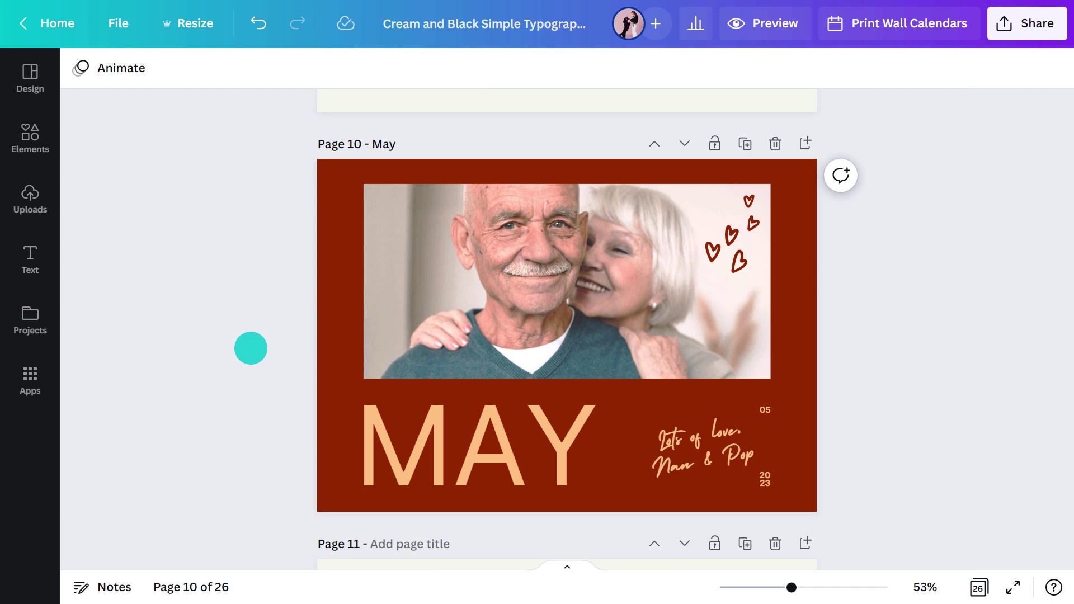
Copy the handwritten note from the May page onto the May dates page as "Grampa's Birthday", placed around Monday the 22nd.
{"action": "left_click", "coordinate": [679, 444]}
{"action": "key", "text": "ctrl+c"}
{"action": "scroll", "coordinate": [679, 439], "scroll_direction": "down", "scroll_amount": 8}
{"action": "key", "text": "ctrl+v"}
{"action": "left_click_drag", "start_coordinate": [680, 439], "coordinate": [465, 343]}
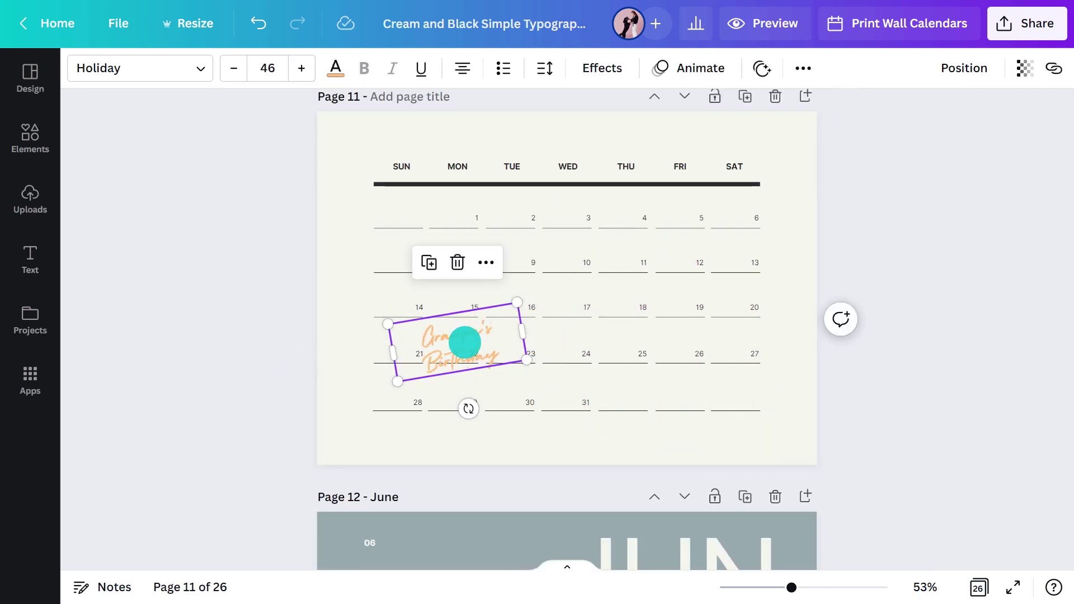
Recolor the "Grampa's Birthday" note dark red.
{"action": "left_click", "coordinate": [334, 68]}
{"action": "left_click", "coordinate": [179, 192]}
{"action": "left_click", "coordinate": [377, 232]}
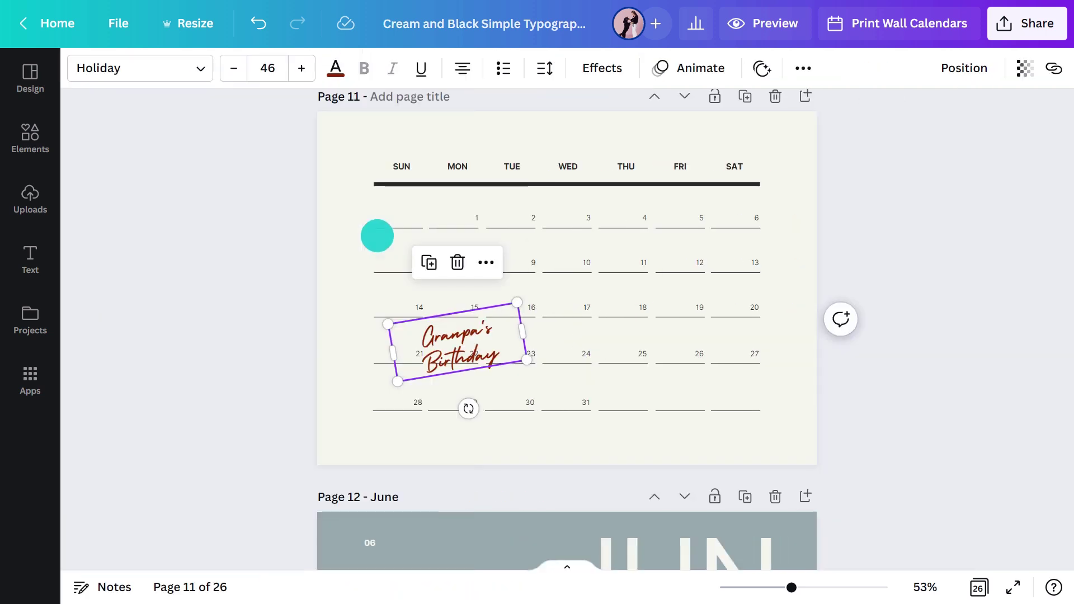
Replace the mountain photo on the June page with a two-column photo grid filling the space below "JUN".
{"action": "scroll", "coordinate": [293, 381], "scroll_direction": "down", "scroll_amount": 5}
{"action": "left_click", "coordinate": [444, 360]}
{"action": "key", "text": "Delete"}
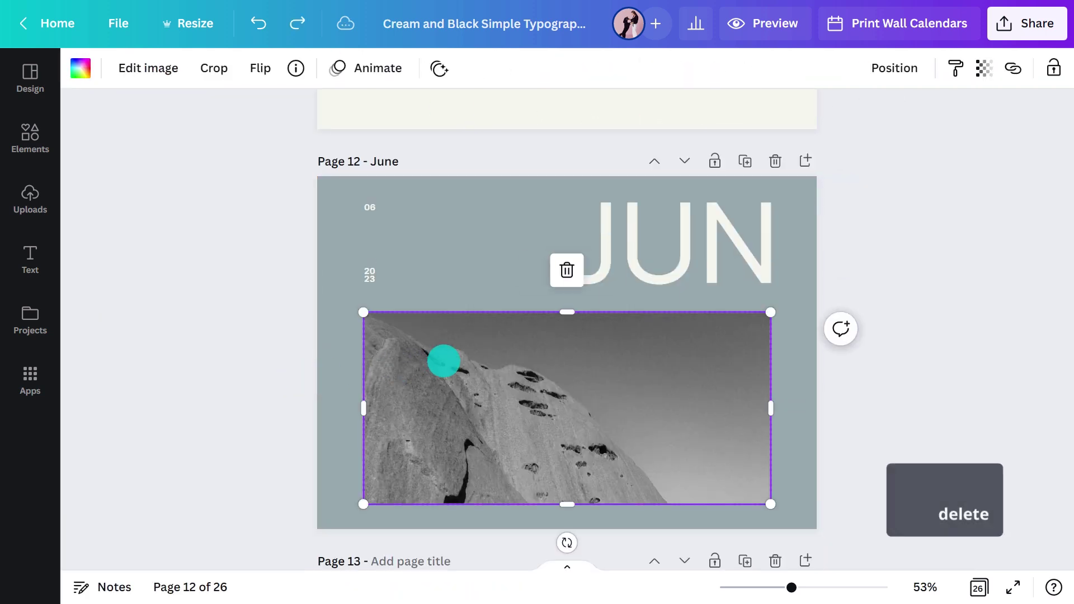
{"action": "left_click", "coordinate": [31, 137]}
{"action": "scroll", "coordinate": [129, 247], "scroll_direction": "down", "scroll_amount": 10}
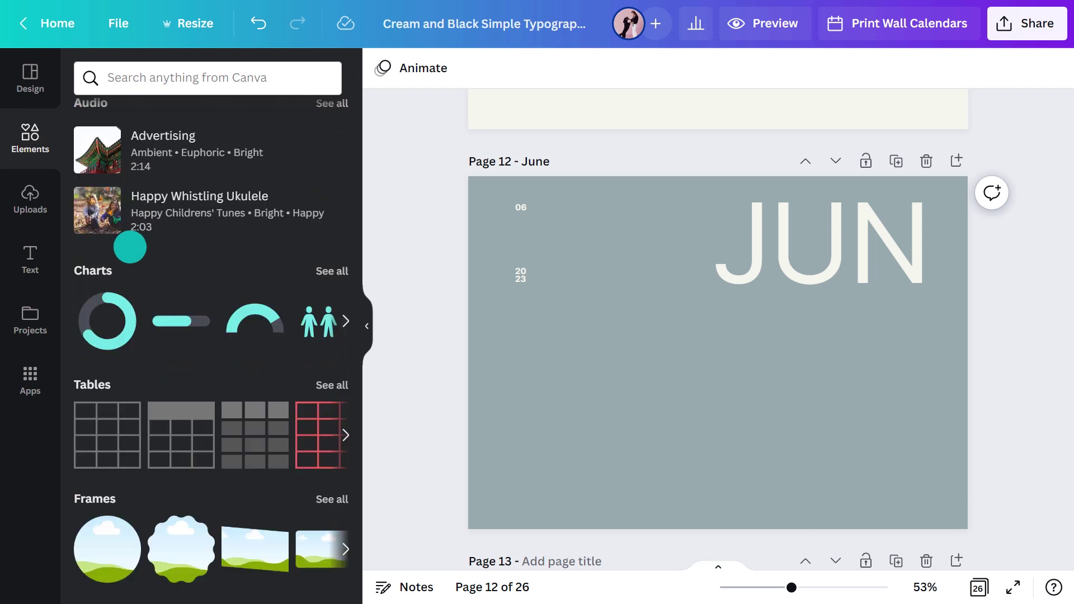
{"action": "left_click", "coordinate": [332, 500]}
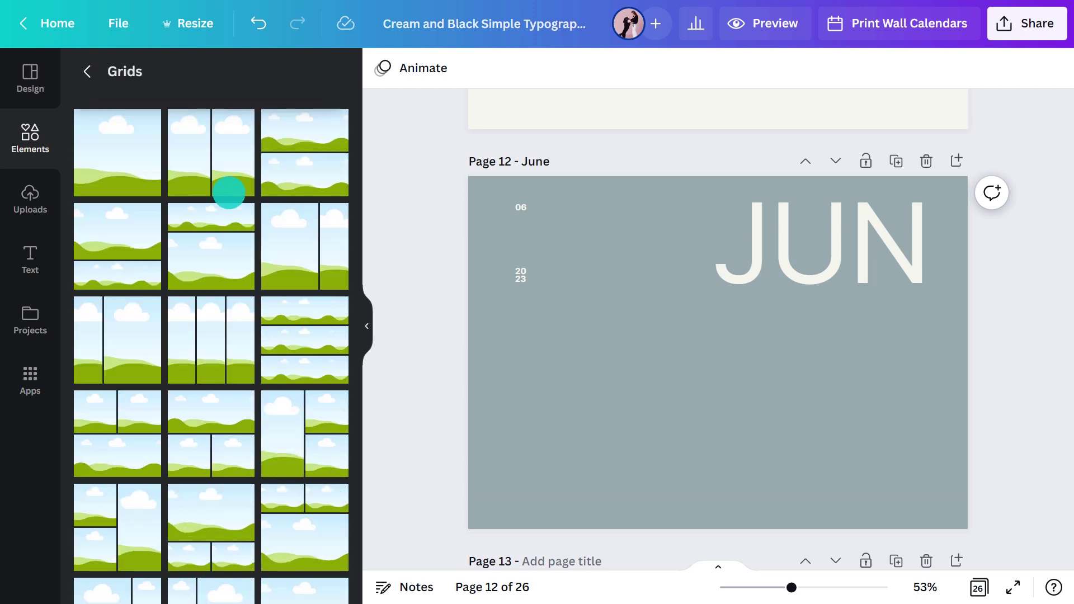
{"action": "left_click", "coordinate": [229, 193]}
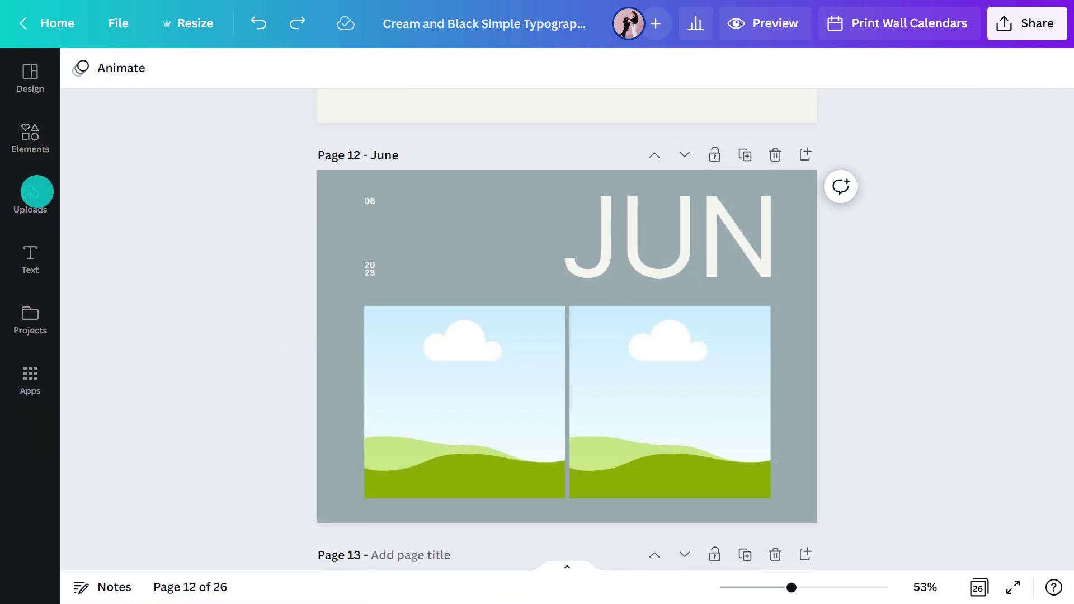
Fill the June grid with the red-shirted soccer players in the right cell and the blue-shirted soccer boys in the left cell.
{"action": "left_click", "coordinate": [31, 196]}
{"action": "left_click_drag", "start_coordinate": [282, 231], "coordinate": [736, 357]}
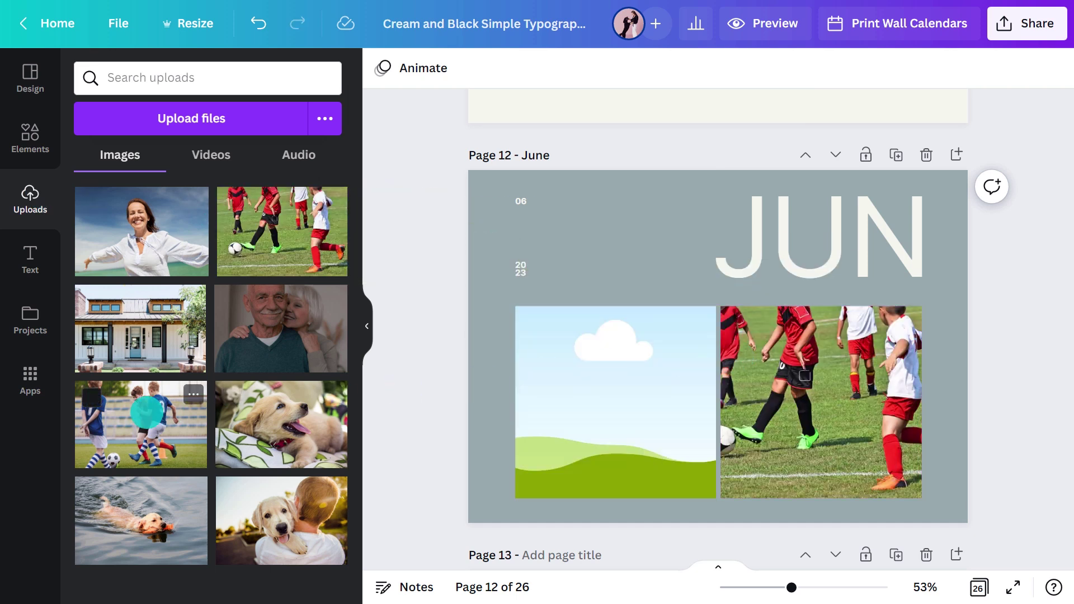
{"action": "left_click_drag", "start_coordinate": [147, 411], "coordinate": [539, 384]}
{"action": "left_click", "coordinate": [367, 319]}
{"action": "left_click", "coordinate": [266, 356]}
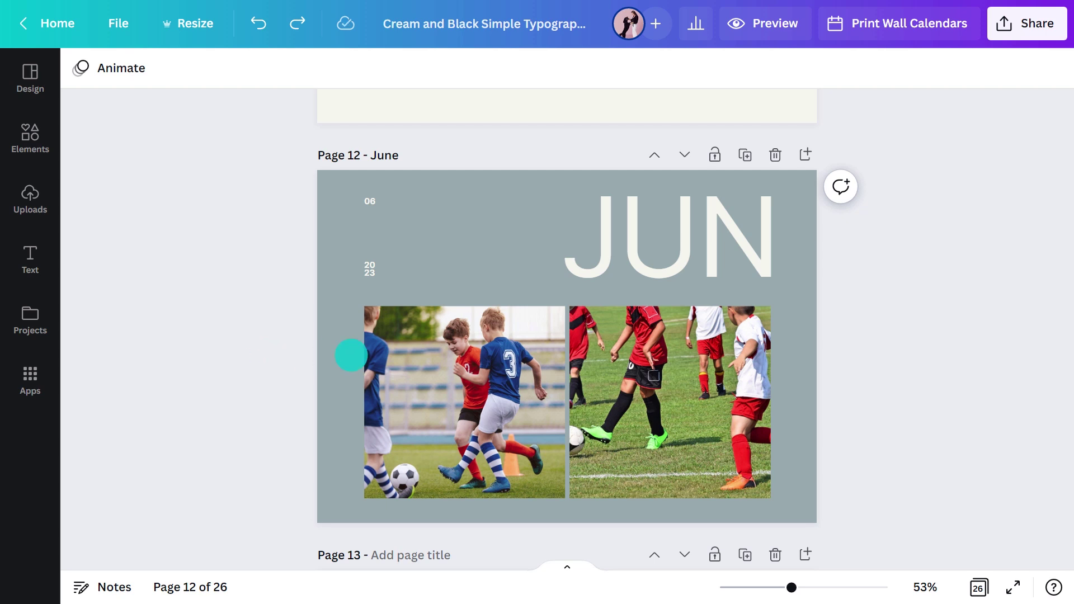
Apply the Mint Choc duotone effect to the left soccer photo on the June page.
{"action": "left_click", "coordinate": [436, 354]}
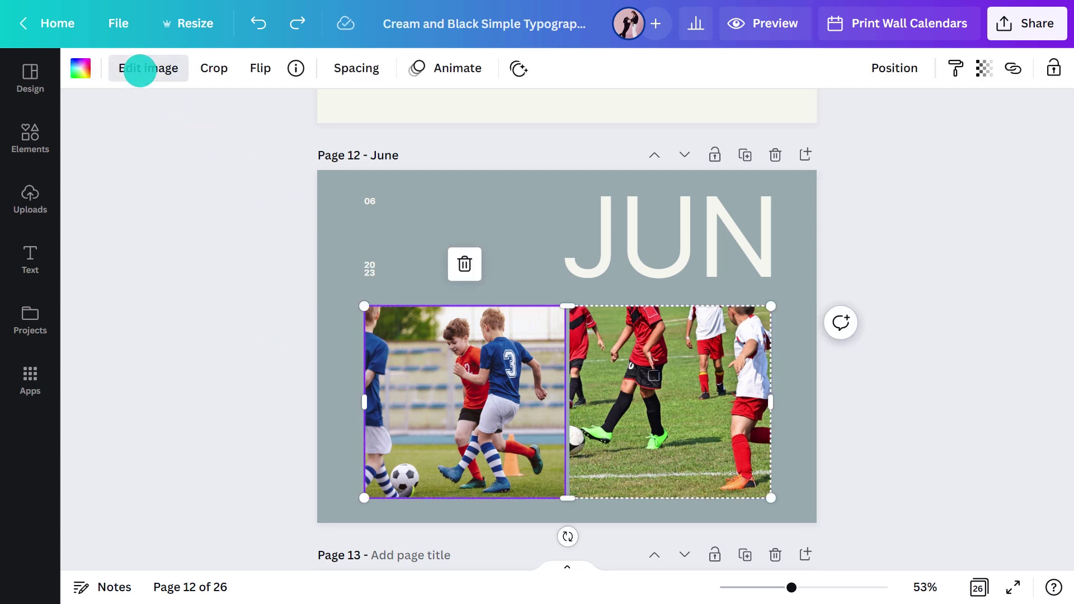
{"action": "left_click", "coordinate": [139, 70]}
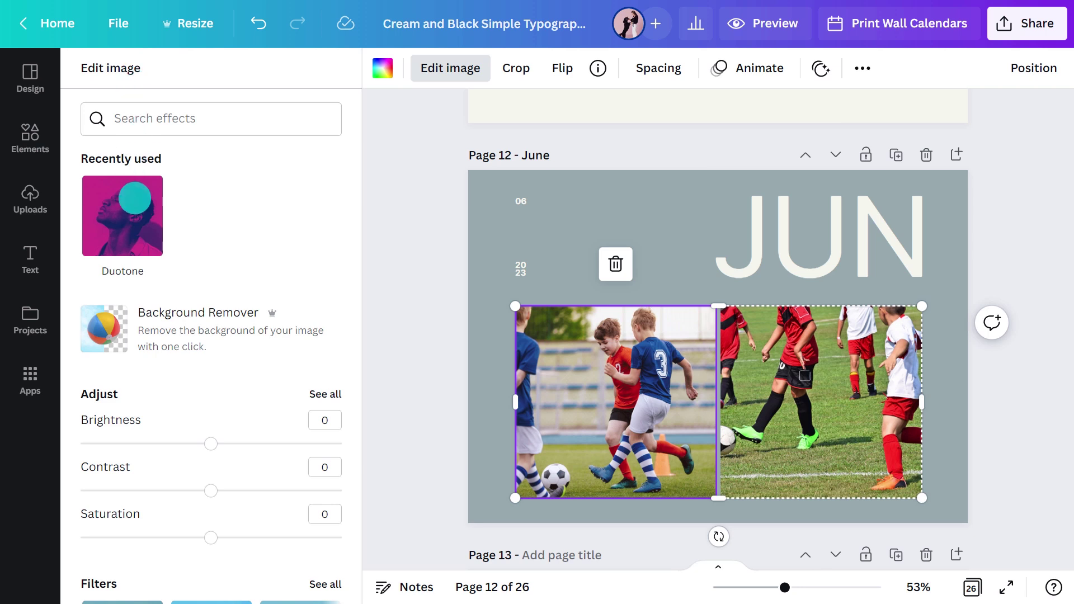
{"action": "left_click", "coordinate": [123, 224]}
{"action": "scroll", "coordinate": [173, 307], "scroll_direction": "down", "scroll_amount": 6}
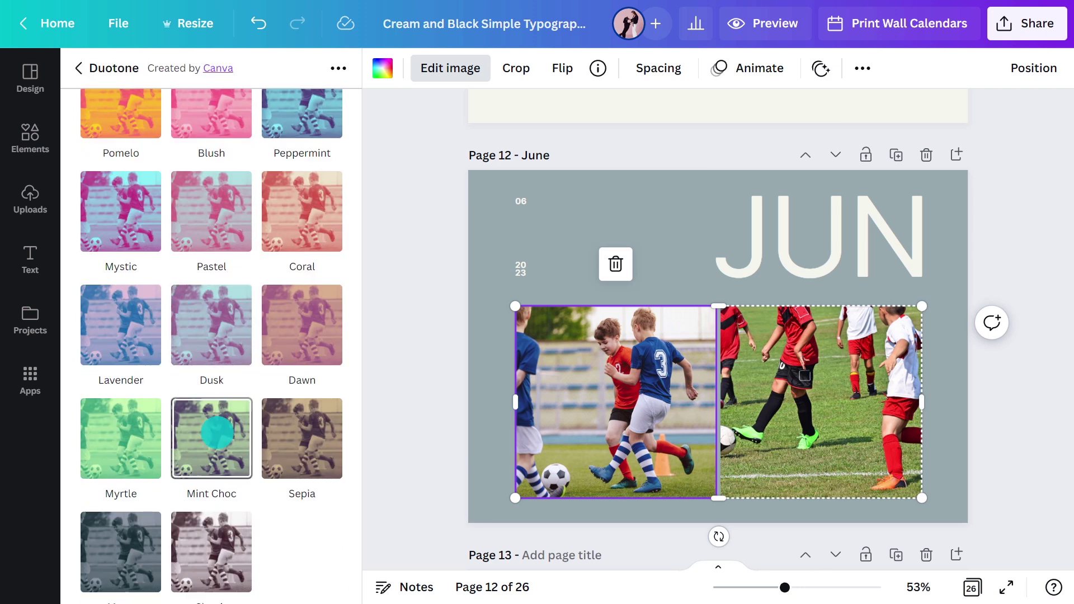
{"action": "left_click", "coordinate": [217, 432]}
Examine the duotone's highlight and shadow color choices and try its intensity setting.
{"action": "left_click", "coordinate": [325, 125]}
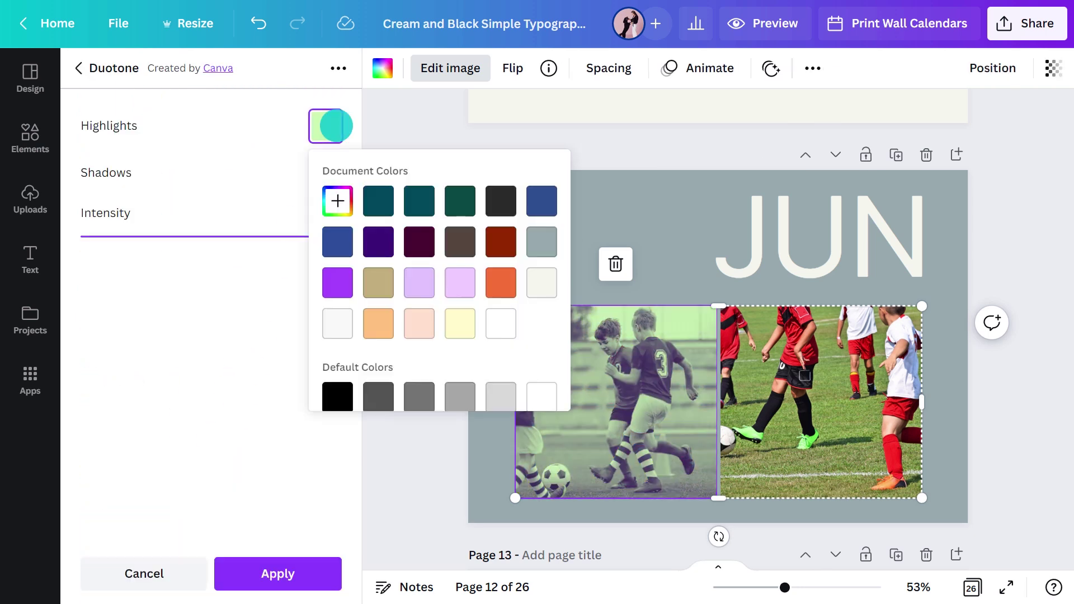
{"action": "left_click", "coordinate": [267, 173]}
{"action": "left_click", "coordinate": [325, 171]}
{"action": "left_click", "coordinate": [280, 184]}
{"action": "mouse_move", "coordinate": [268, 243]}
{"action": "left_mouse_down"}
{"action": "mouse_move", "coordinate": [91, 240]}
{"action": "mouse_move", "coordinate": [274, 244]}
{"action": "left_mouse_up"}
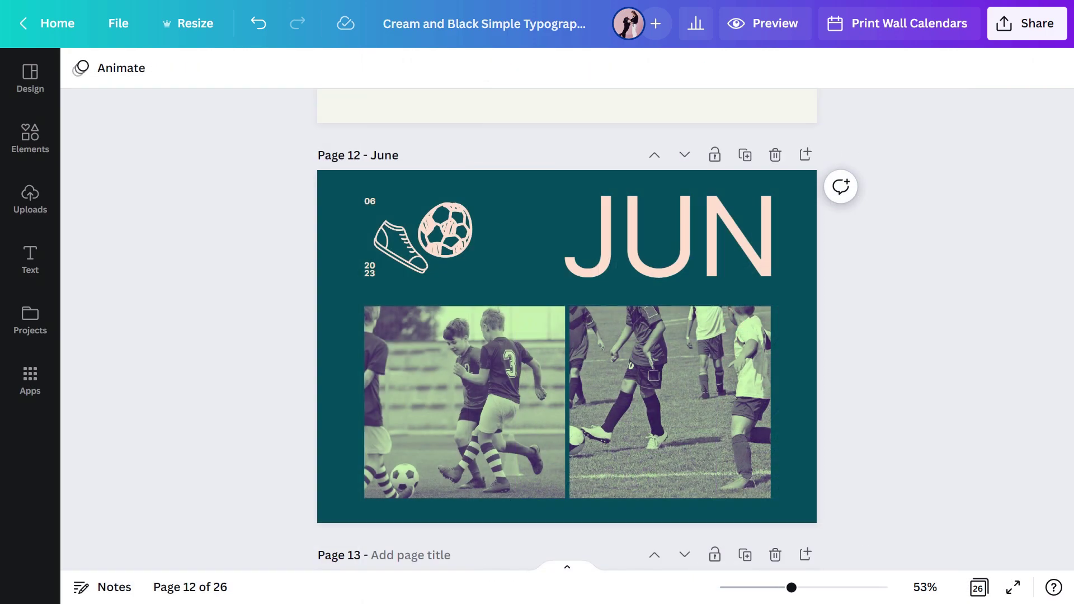